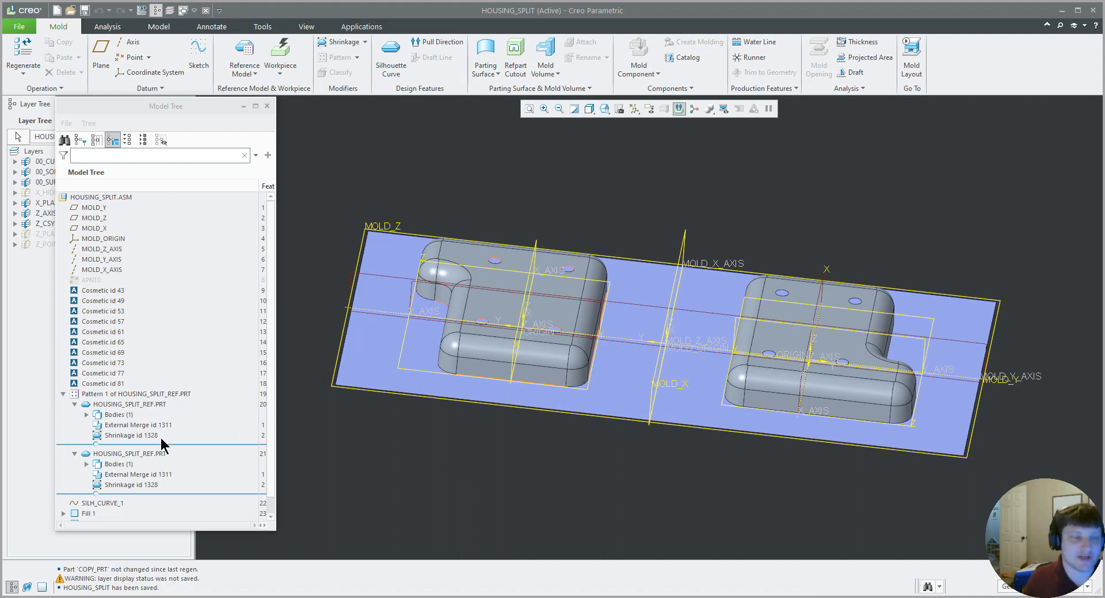
Check the shrinkage-by-scale settings of the first HOUSING_SPLIT_REF reference part in the pattern and close them without changes
click(168, 387)
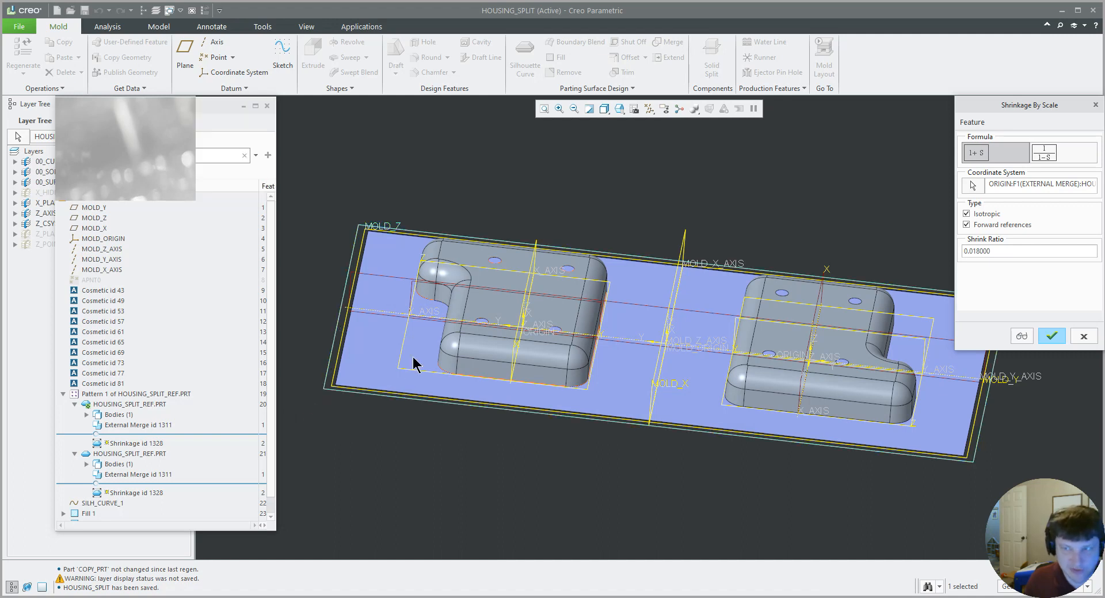
click(1082, 336)
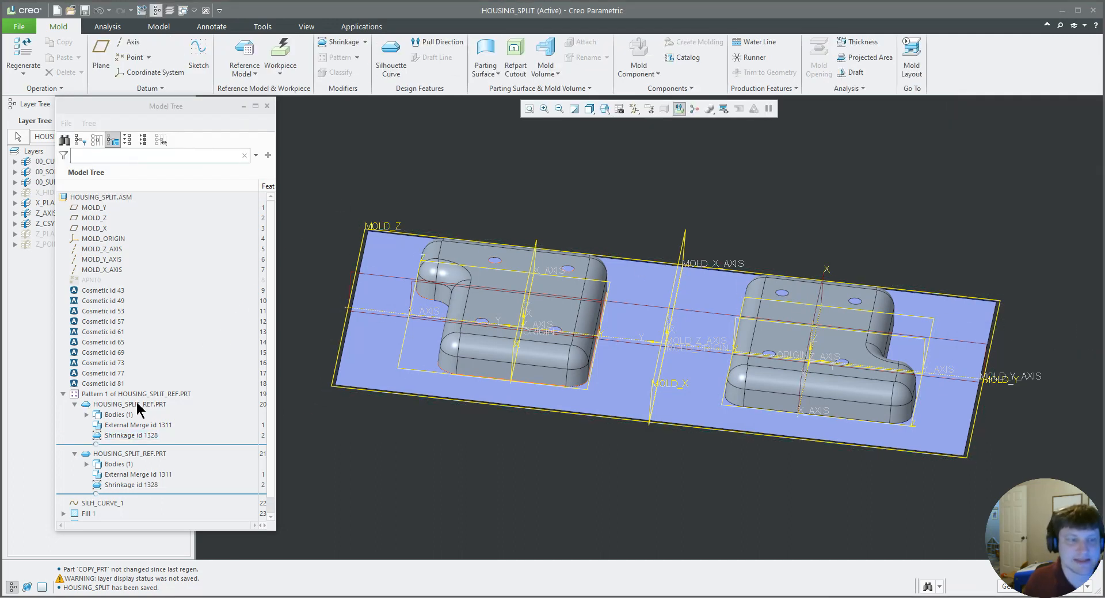
click(130, 437)
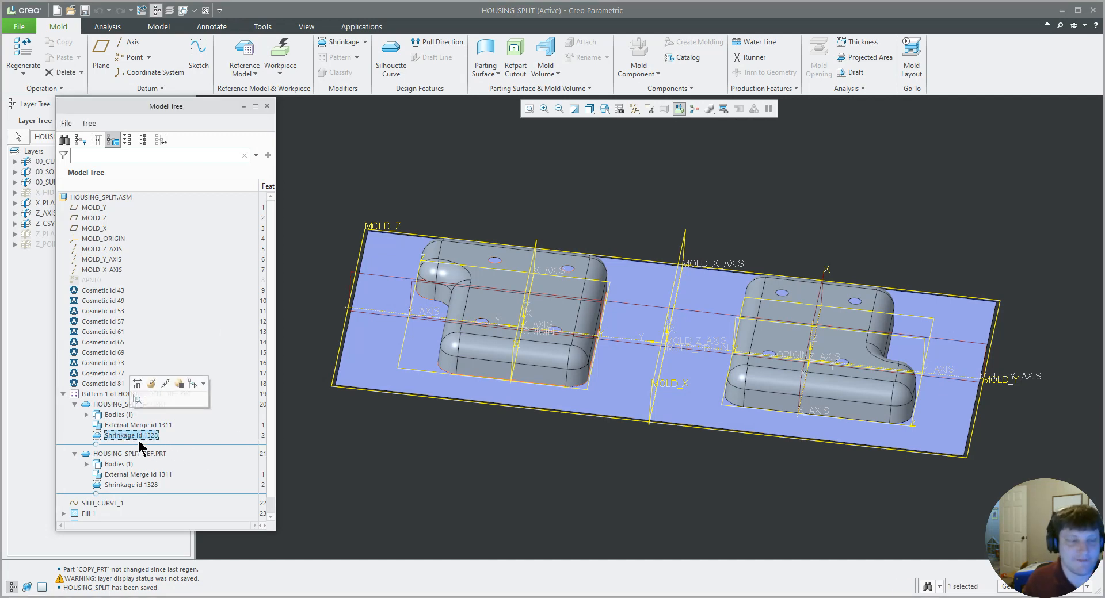
double_click(132, 436)
click(308, 434)
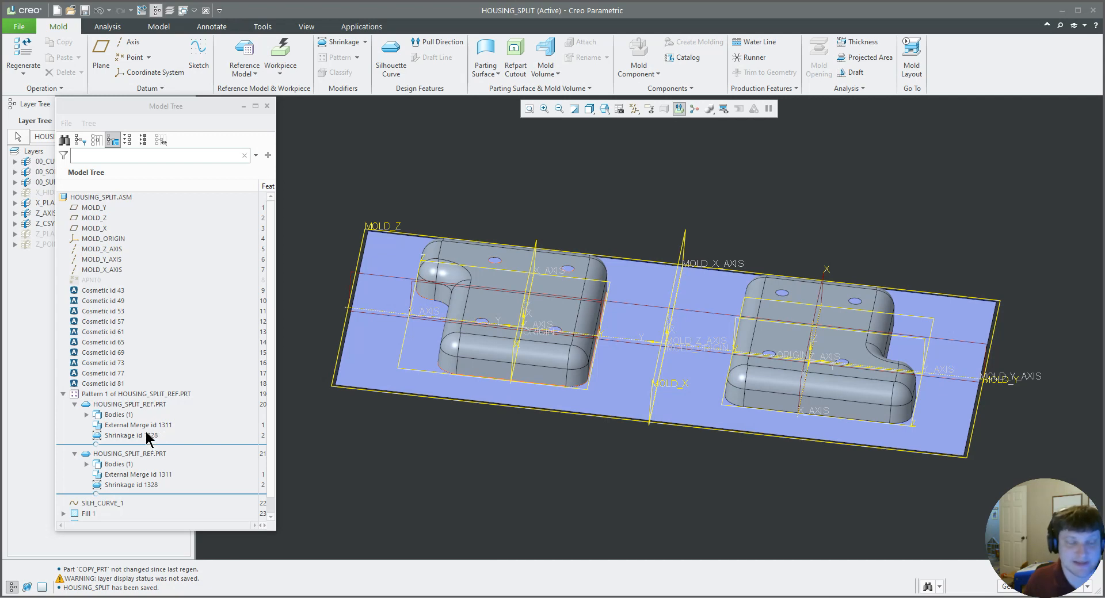
middle_drag(426, 439, 436, 495)
scroll(384, 467, up, 2)
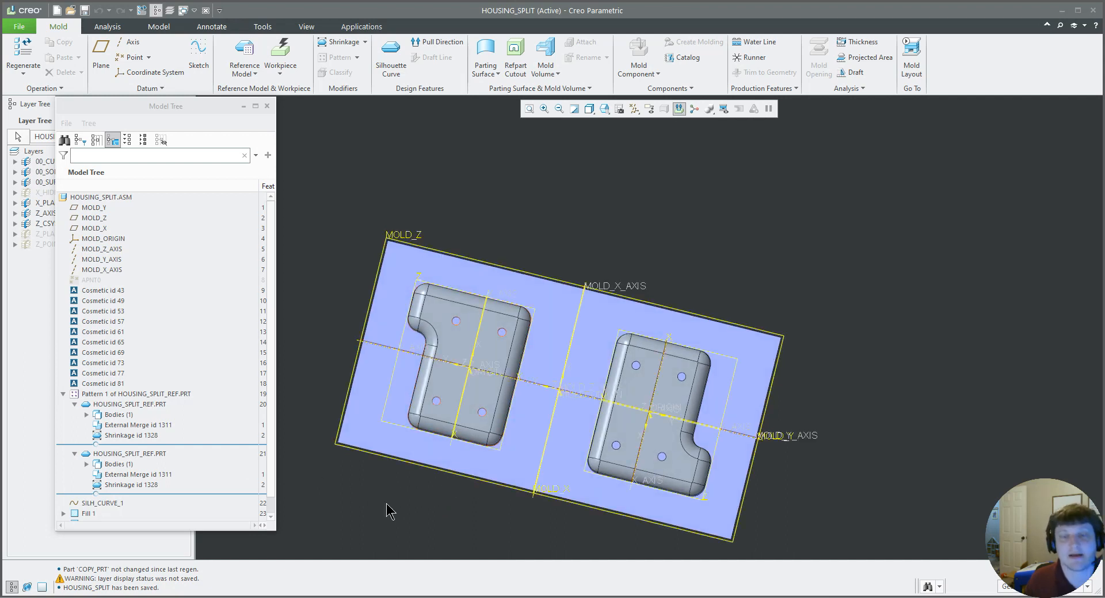
middle_drag(419, 510, 405, 479)
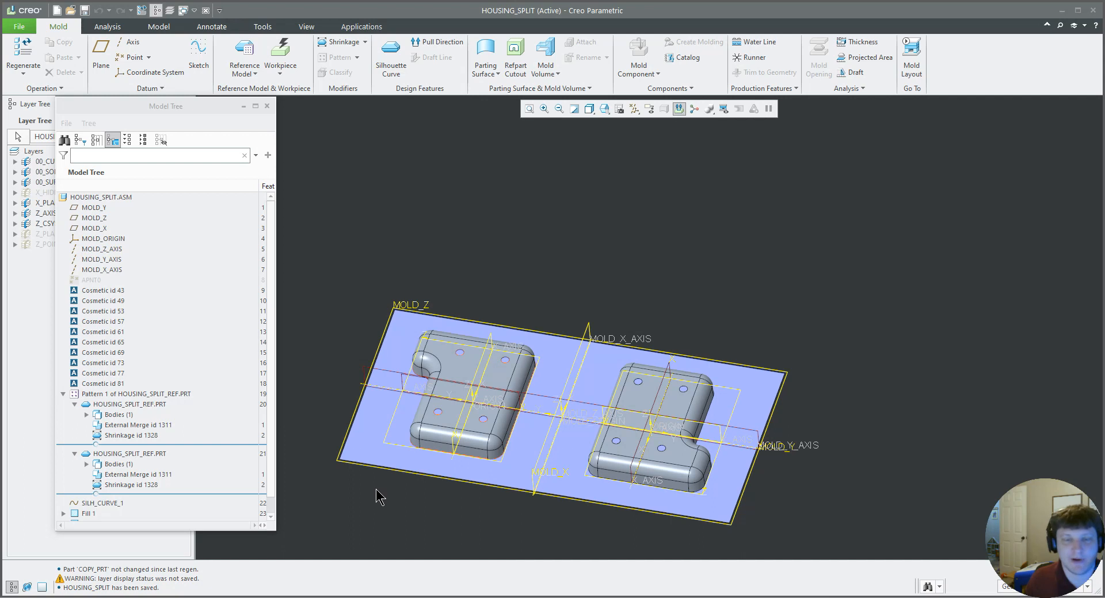
middle_drag(446, 461, 483, 419)
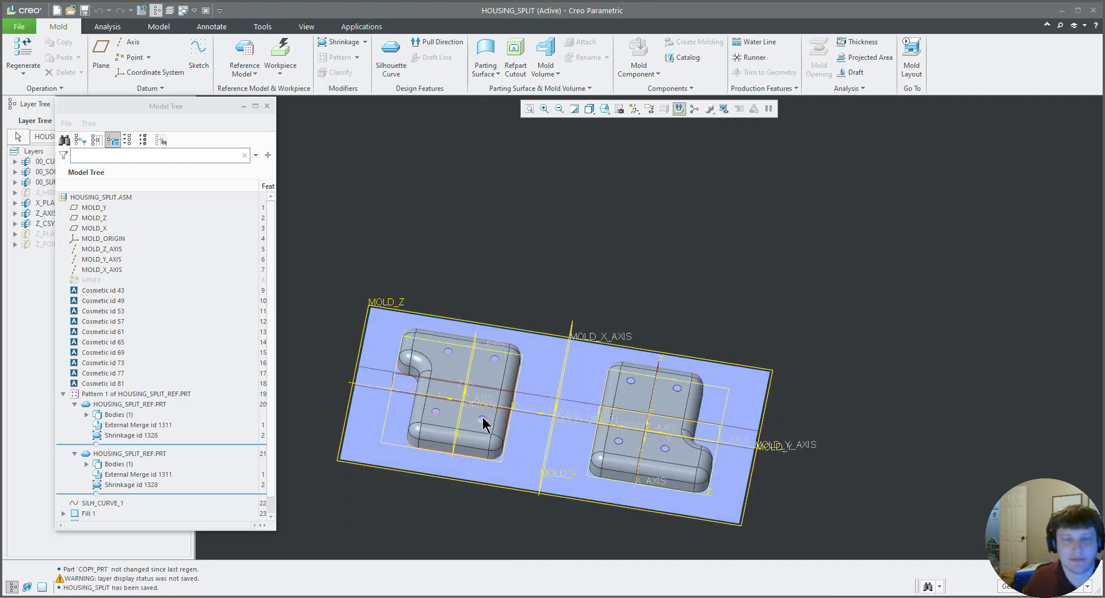
middle_drag(456, 475, 448, 460)
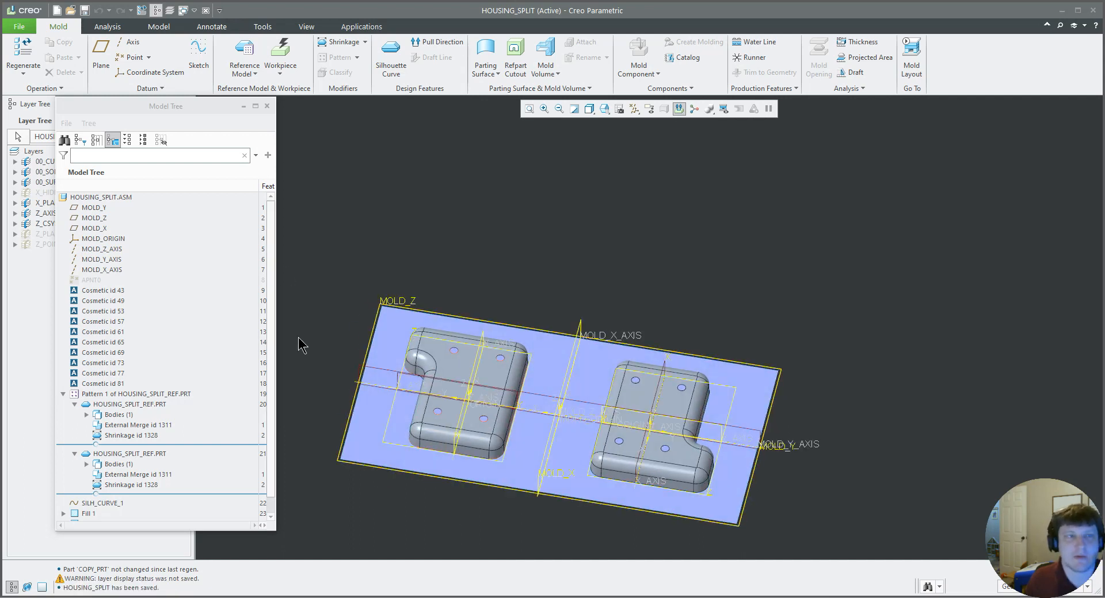
Create a solid workpiece part named wp as a copy of start_part.prt and place it with the Default constraint
click(280, 72)
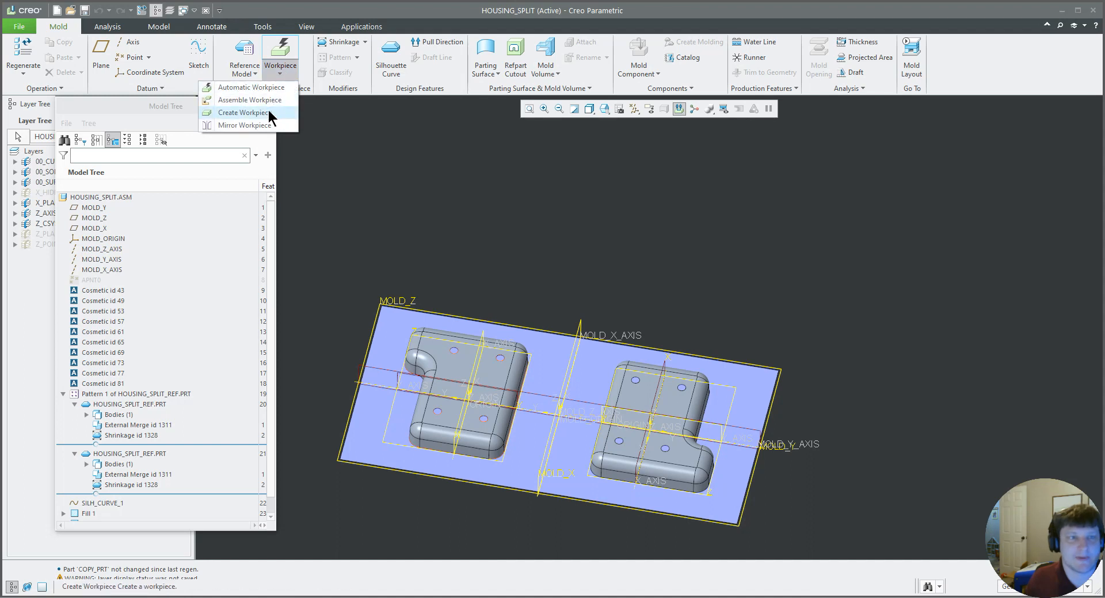
click(243, 112)
text(wp)
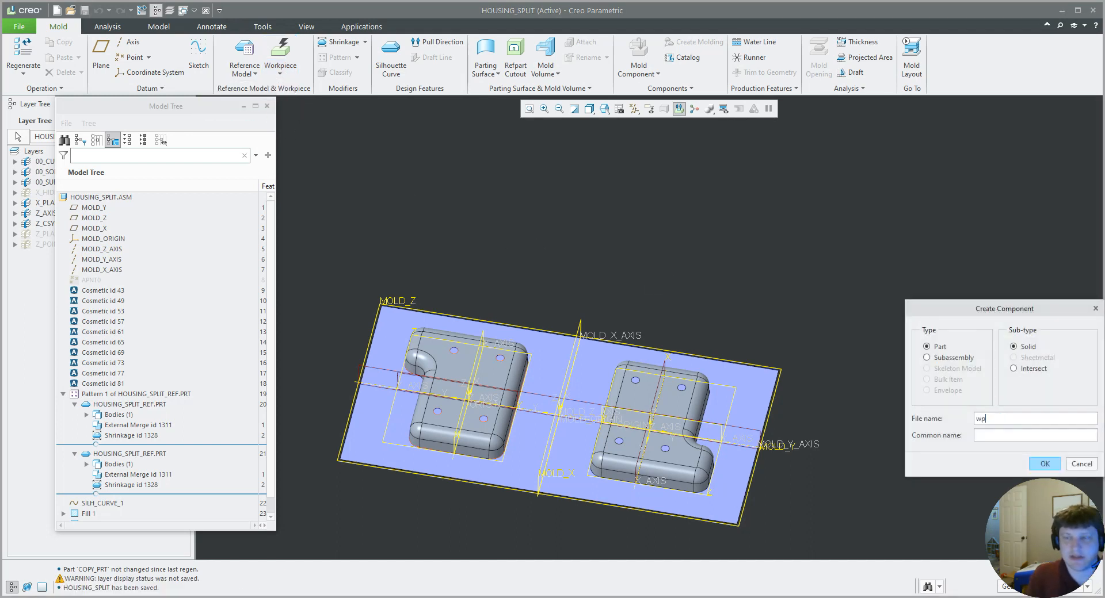
click(1042, 465)
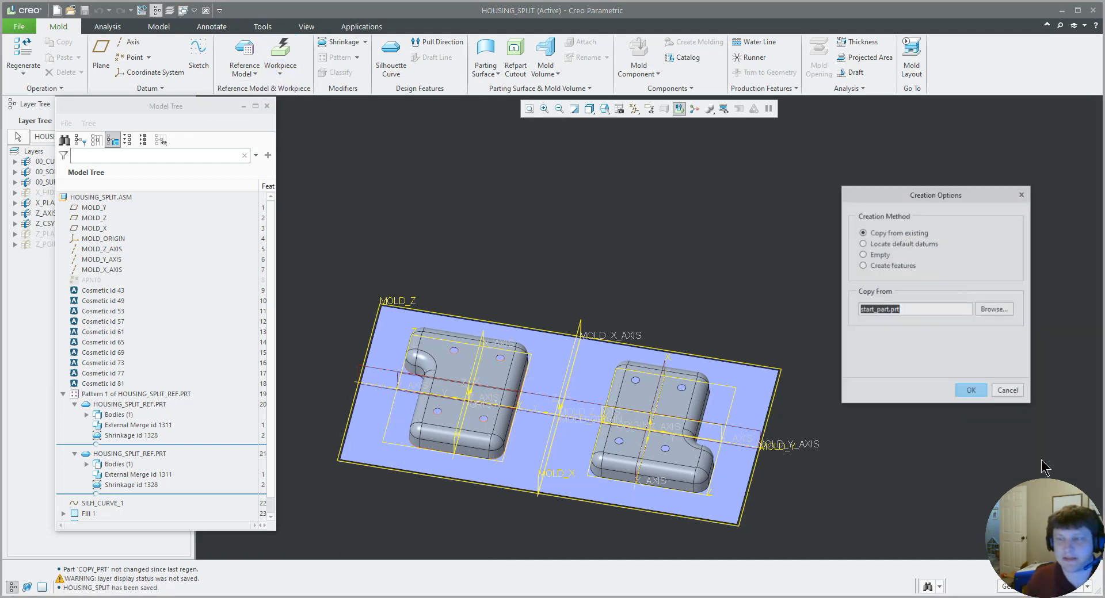
click(970, 391)
click(239, 62)
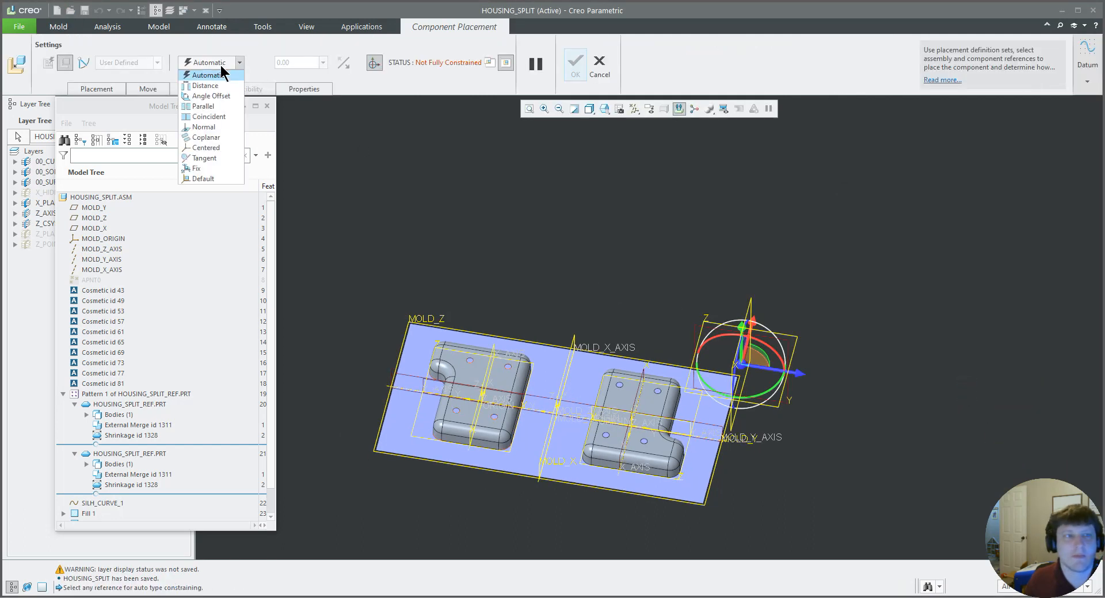
click(230, 180)
middle_click(484, 276)
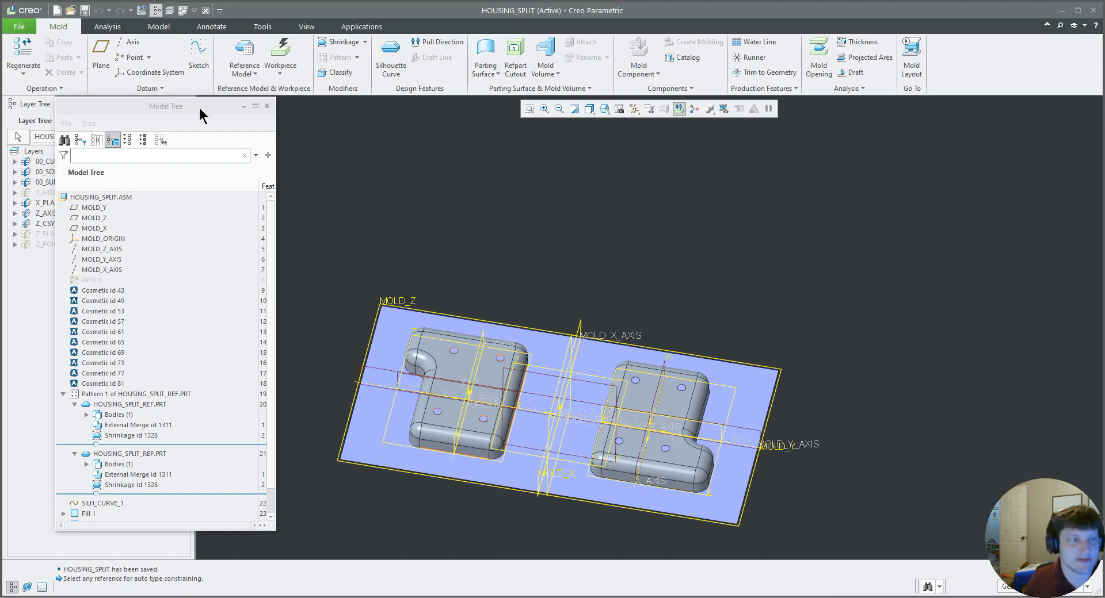
Activate the WP.PRT workpiece within the mold assembly
drag(177, 108, 222, 70)
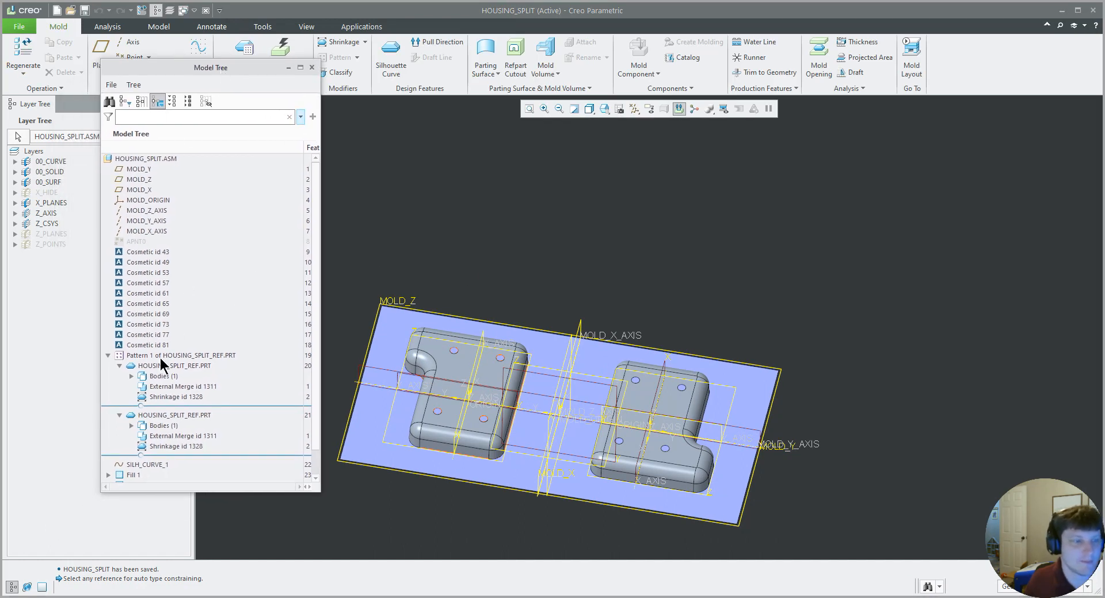
scroll(148, 437, down, 1)
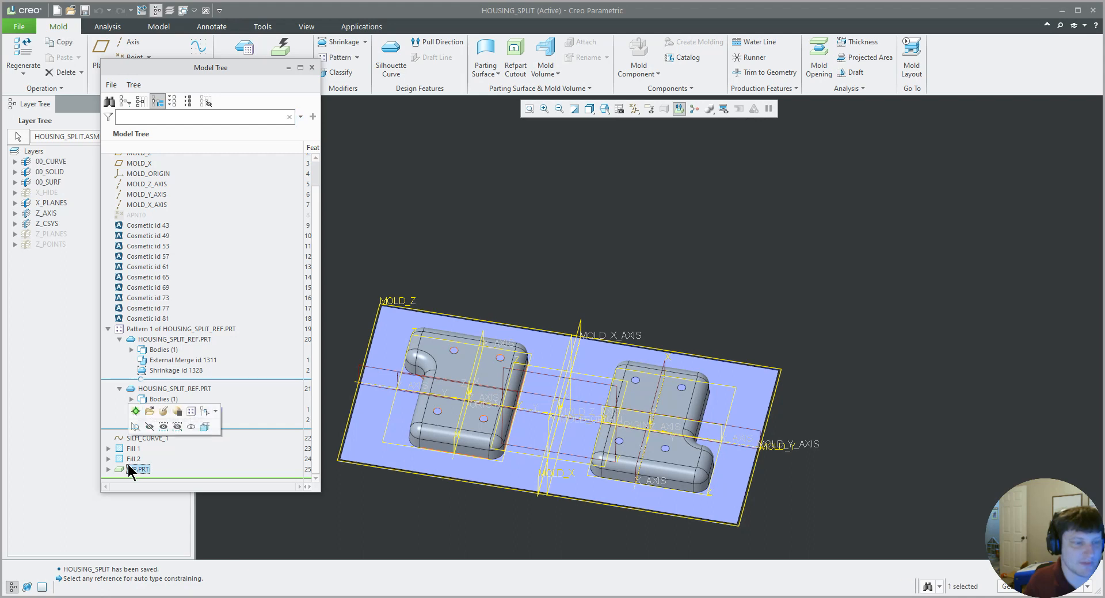
click(135, 410)
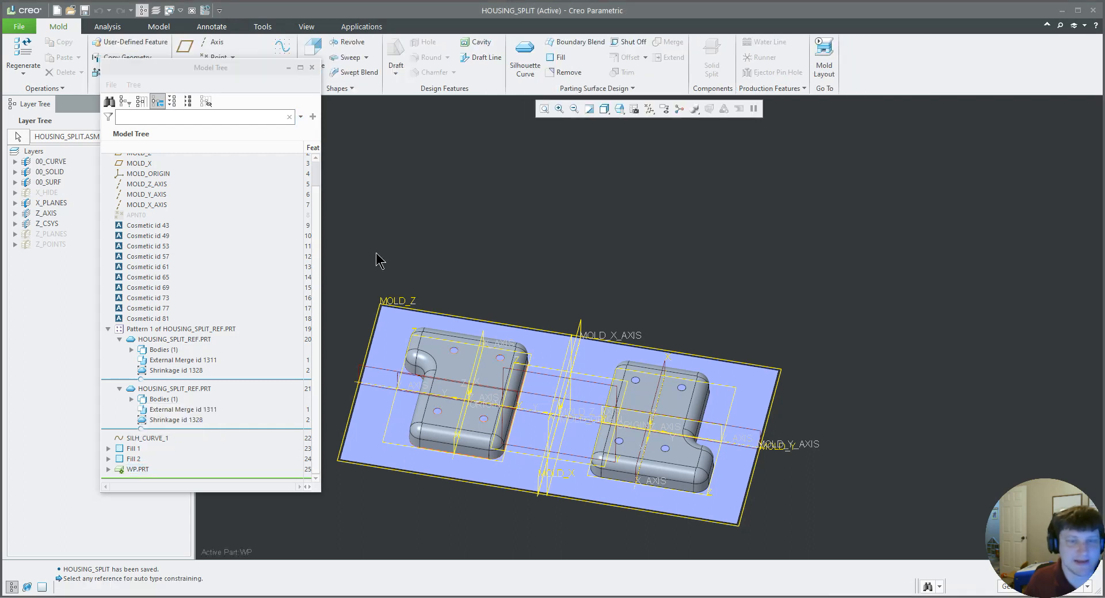
Start an extrusion in the workpiece with its sketch on the MOLD_Z plane
click(306, 49)
drag(223, 68, 170, 148)
click(99, 89)
click(190, 126)
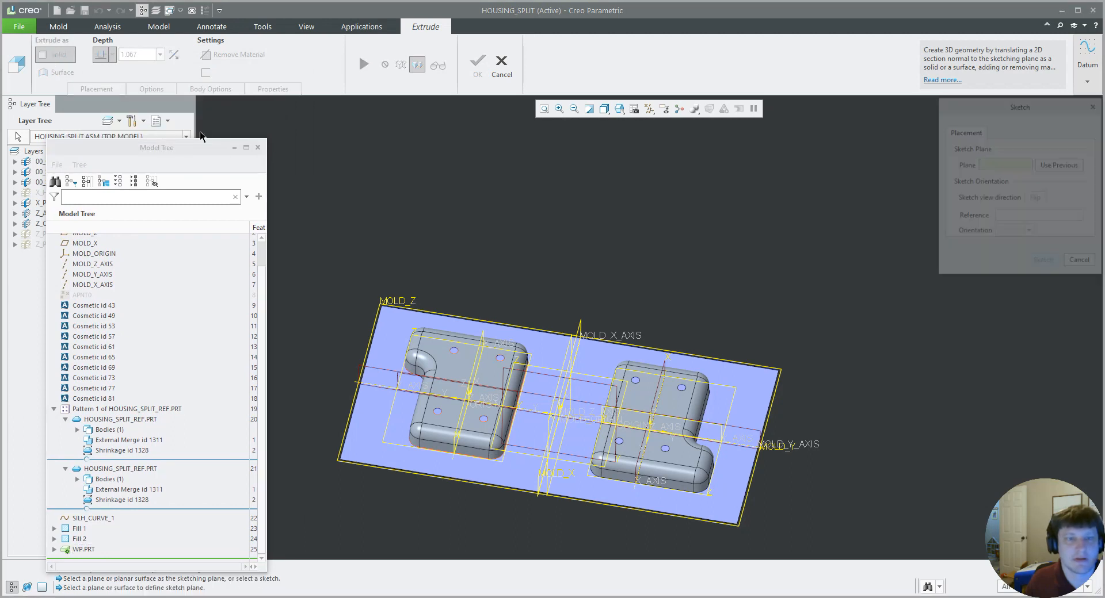
click(402, 306)
middle_click(462, 321)
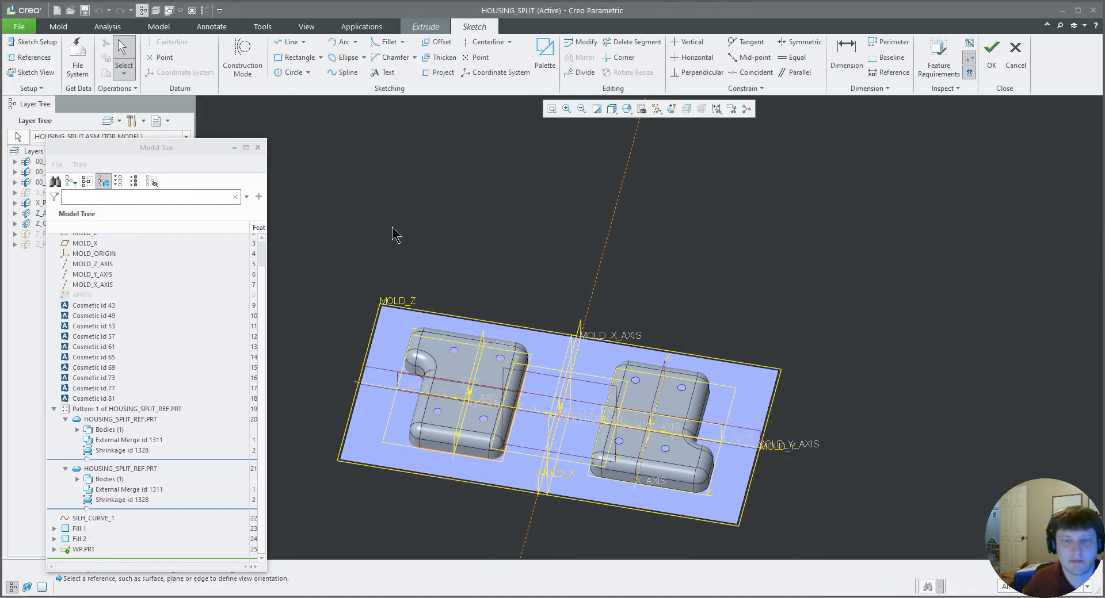
Sketch a center rectangle around the mold origin, enclosing both reference parts just inside the parting surface's outline
click(321, 57)
click(282, 97)
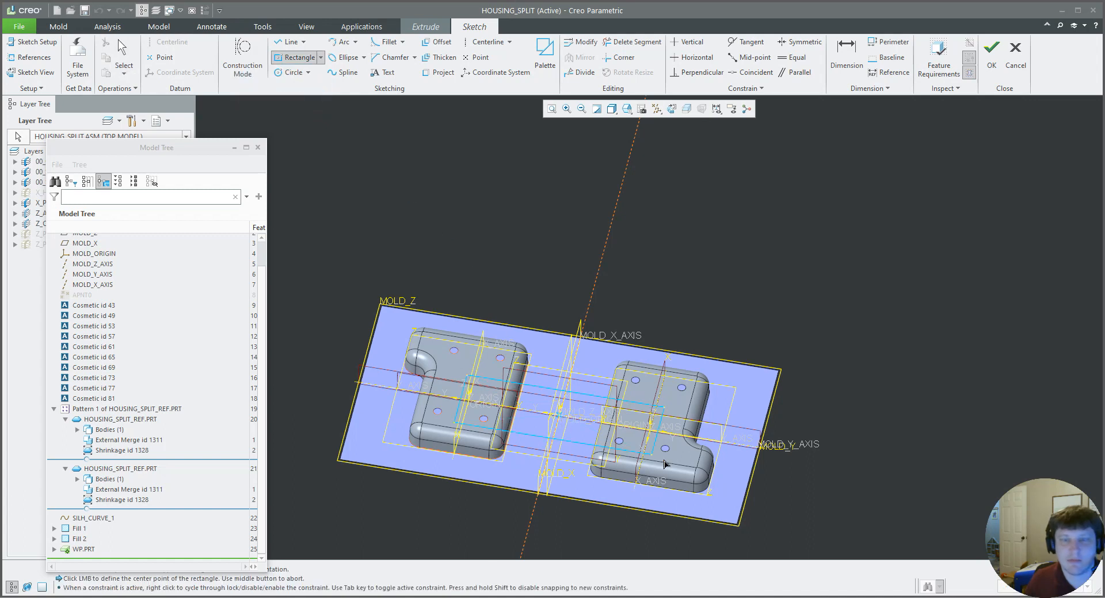
click(735, 519)
middle_click(694, 461)
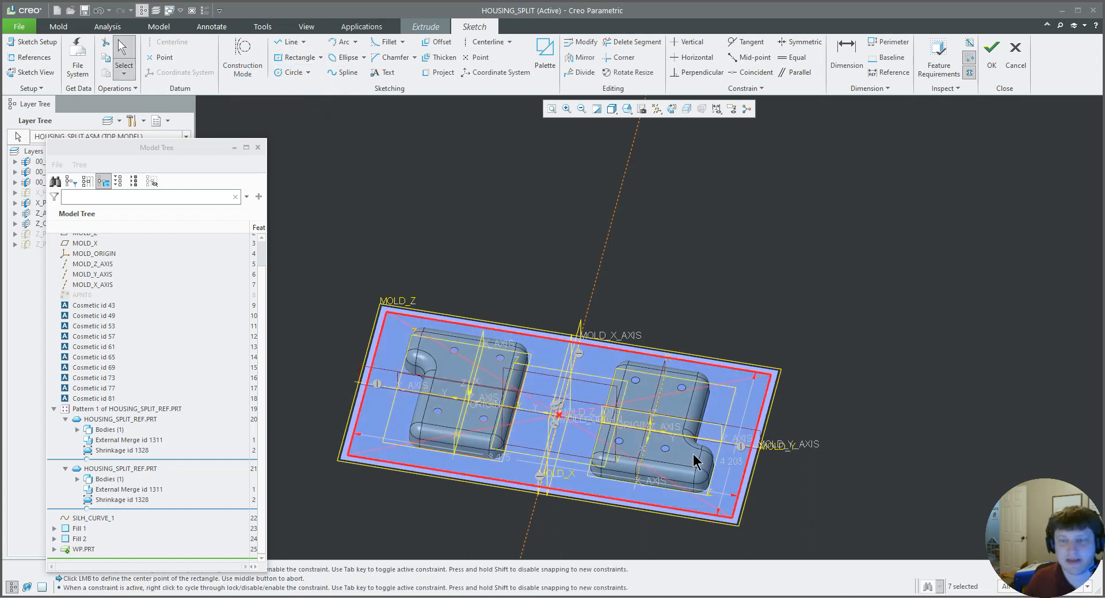
Add two adjacent outer edges of the Fill 2 surface as sketch references
click(33, 57)
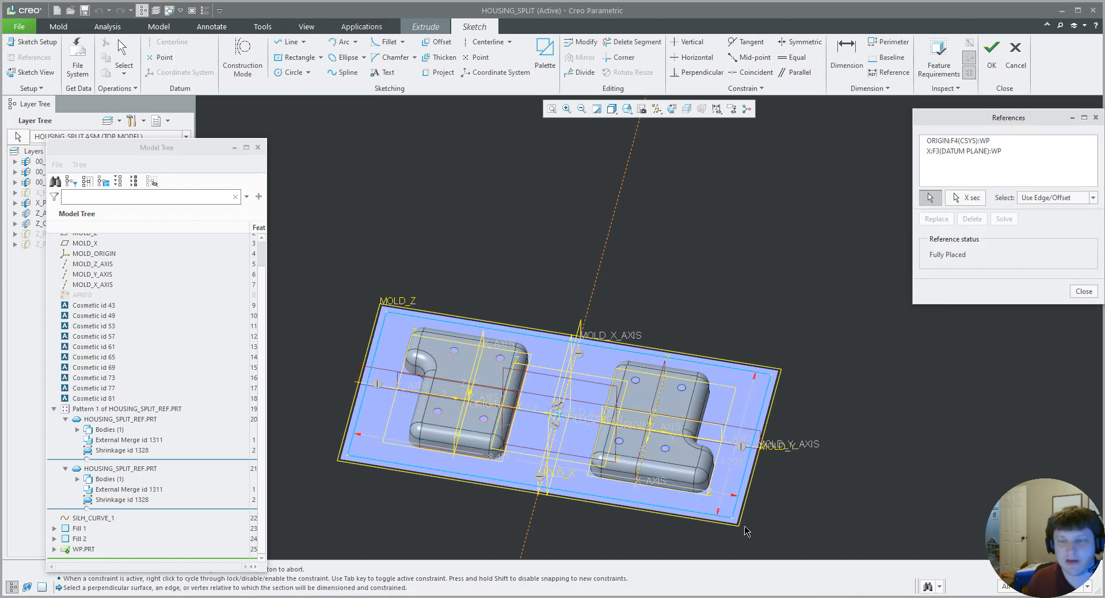
click(744, 528)
click(758, 512)
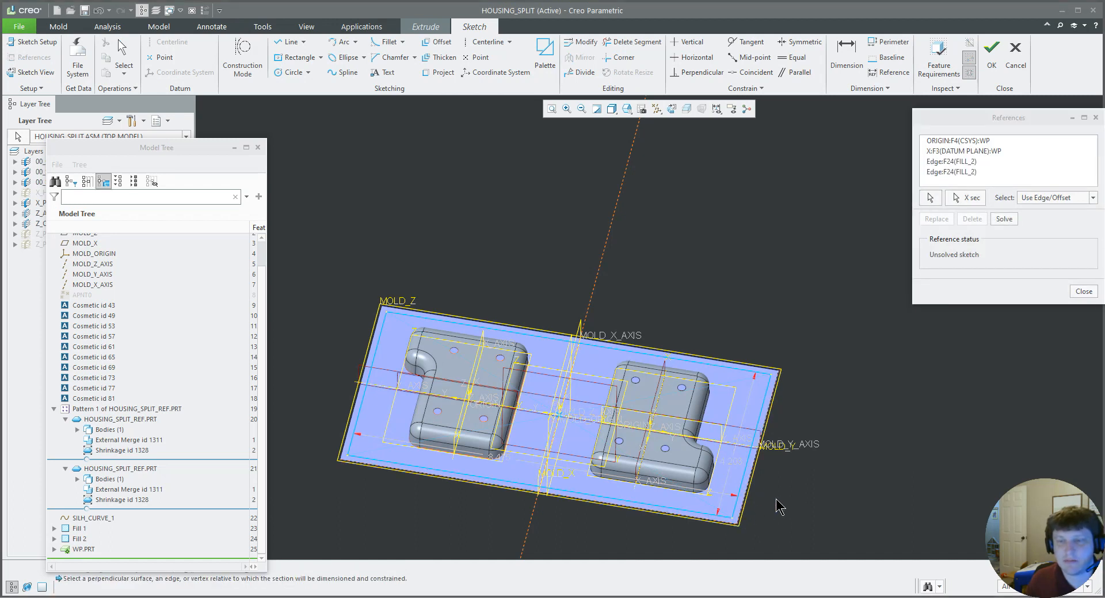
middle_click(774, 440)
Make two adjacent rectangle sides coincident with the referenced Fill 2 edges and finish the sketch
click(751, 71)
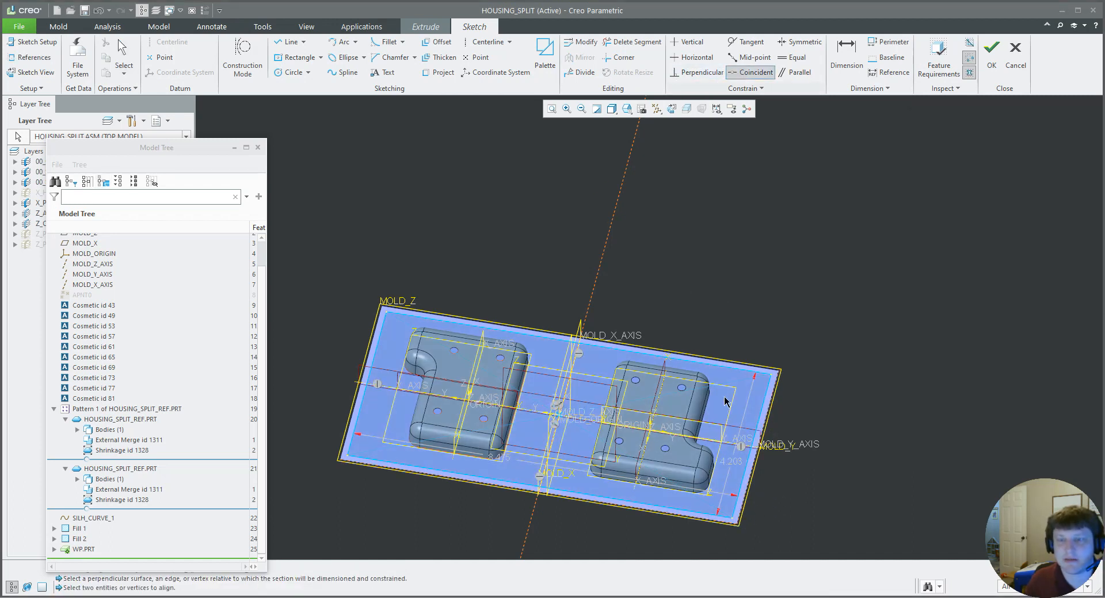
click(736, 506)
click(742, 508)
click(726, 523)
click(730, 526)
middle_click(767, 522)
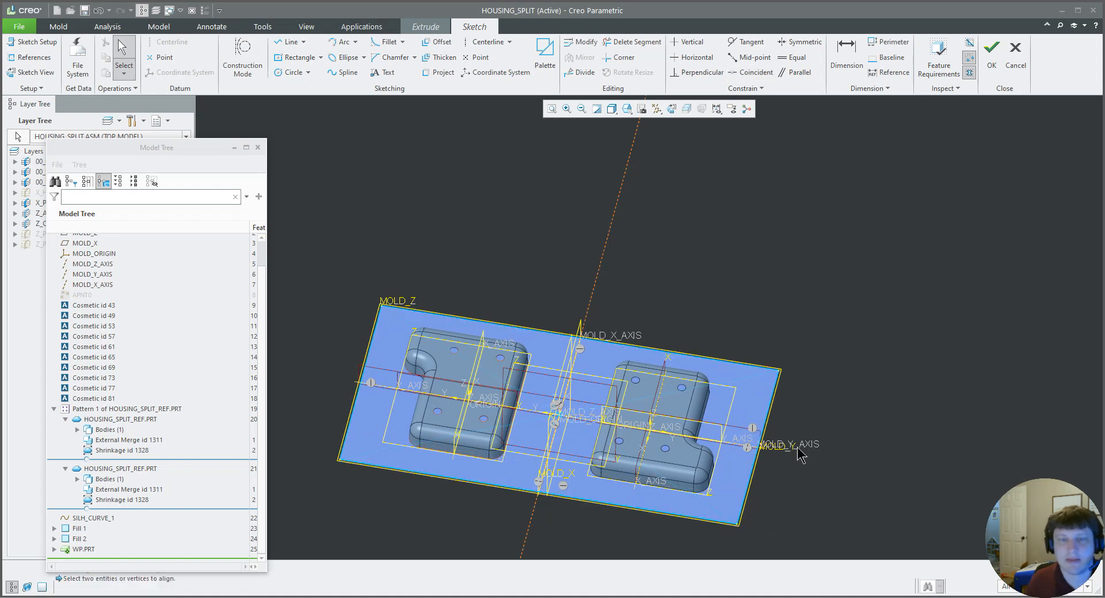
click(991, 54)
Reduce the workpiece extrusion's first-side depth to about 1.453, keeping it above the reference parts
middle_drag(739, 305, 726, 275)
scroll(539, 425, up, 4)
scroll(601, 339, down, 3)
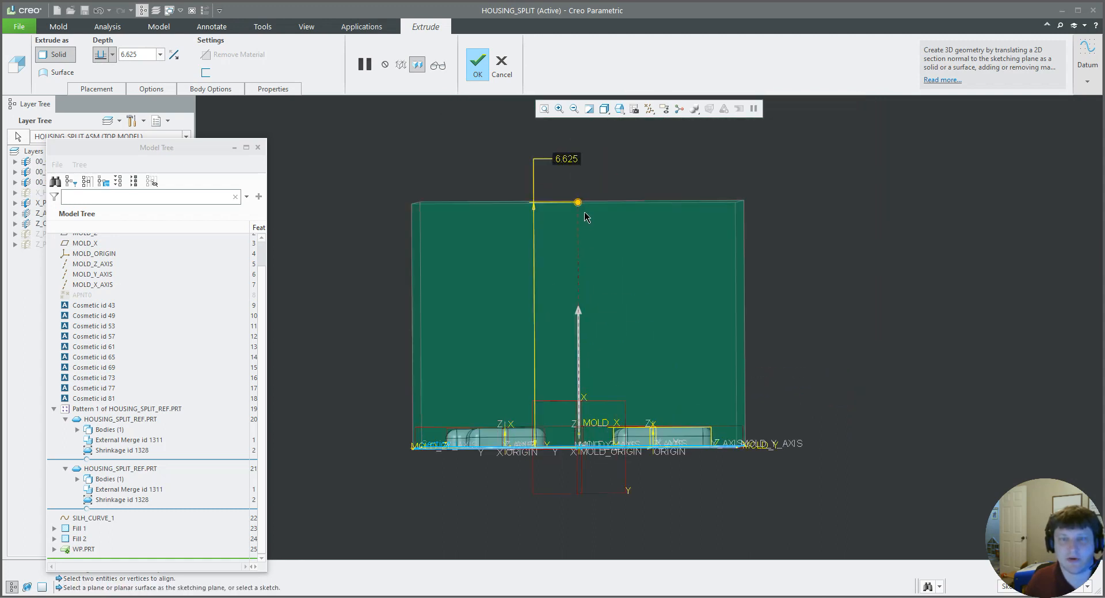
drag(577, 202, 578, 394)
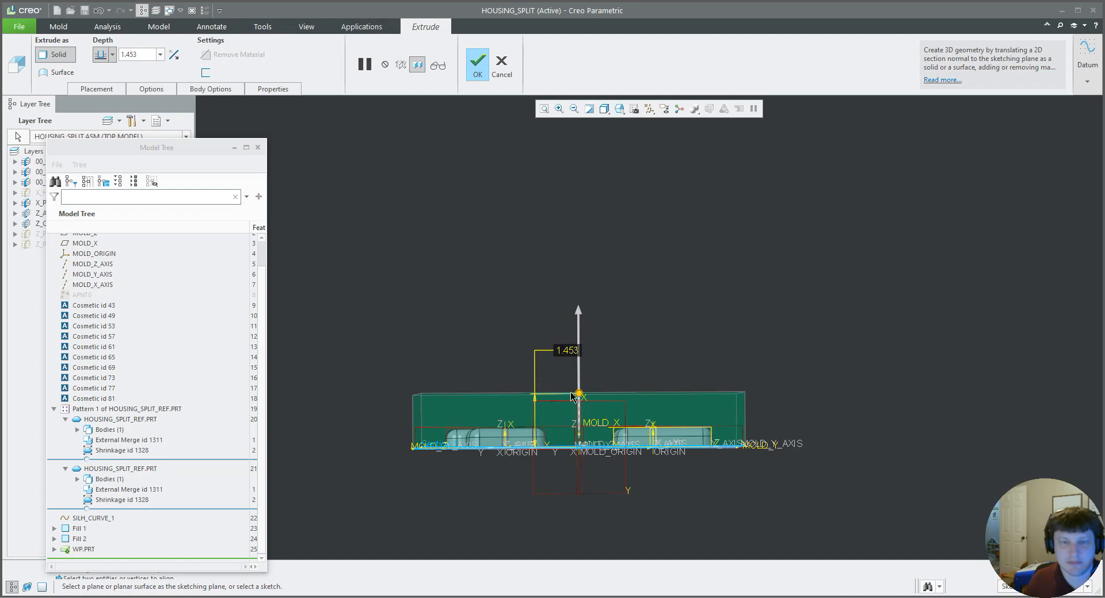
Add a Blind second side to the workpiece extrusion with a depth of about 0.675 below the parting plane
click(154, 91)
click(189, 153)
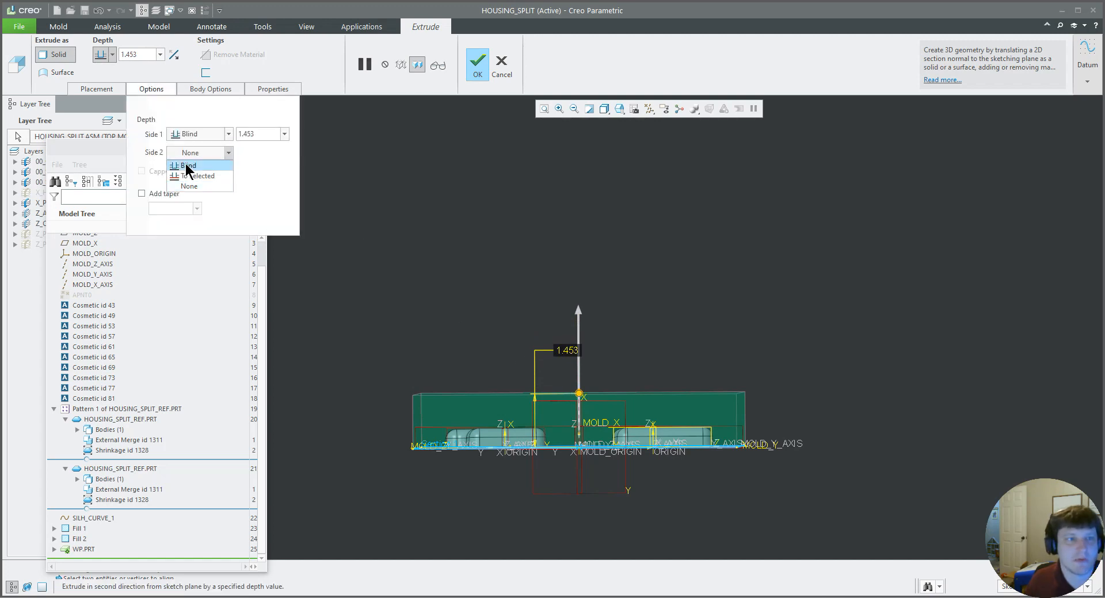
click(184, 167)
scroll(495, 294, up, 3)
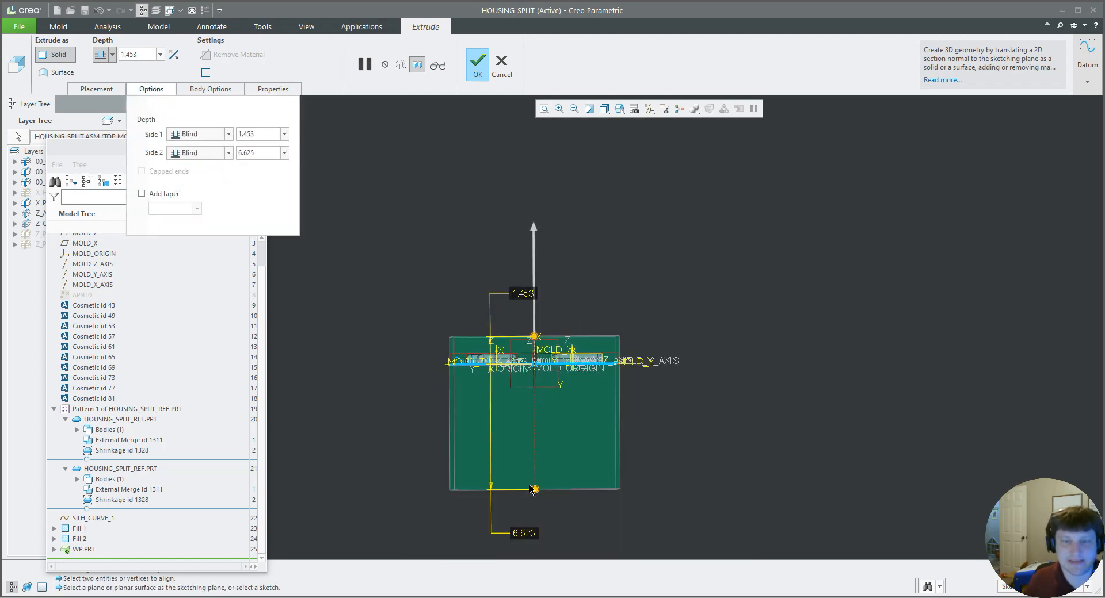
drag(530, 490, 540, 378)
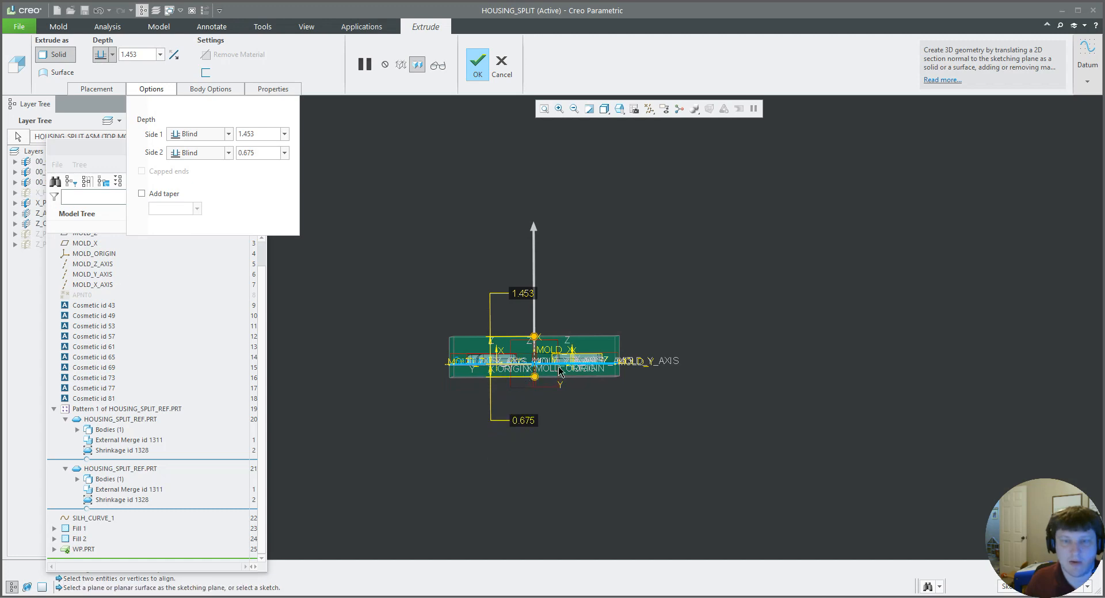
Set the extrusion's second-side depth to 0.875
scroll(585, 365, down, 6)
mouse_move(576, 364)
middle_down()
mouse_move(555, 375)
mouse_move(568, 366)
middle_up()
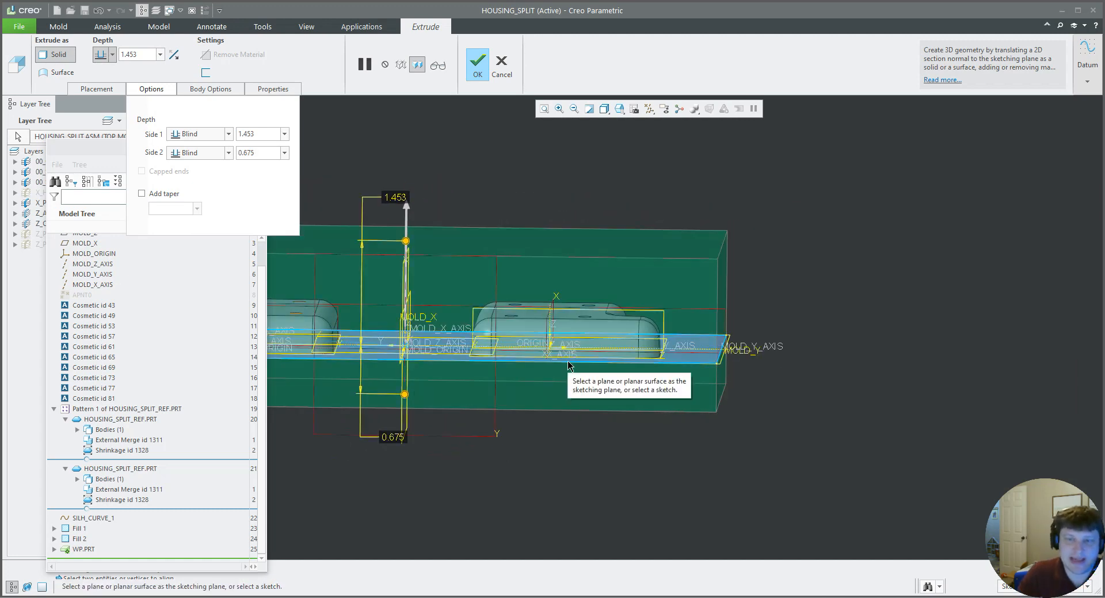
middle_drag(551, 371, 550, 358)
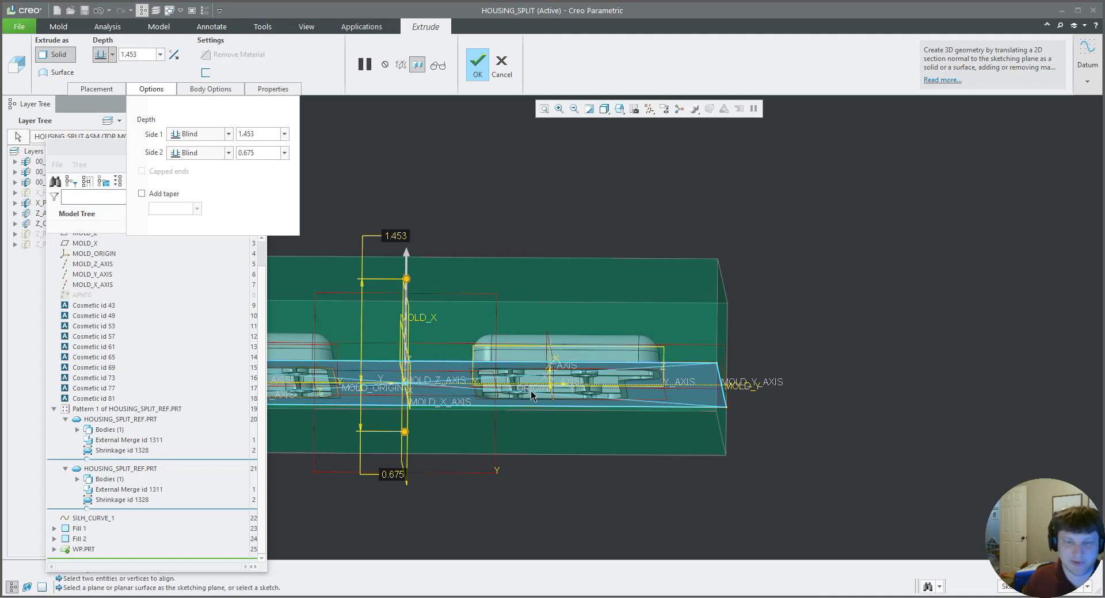
middle_drag(536, 383, 557, 399)
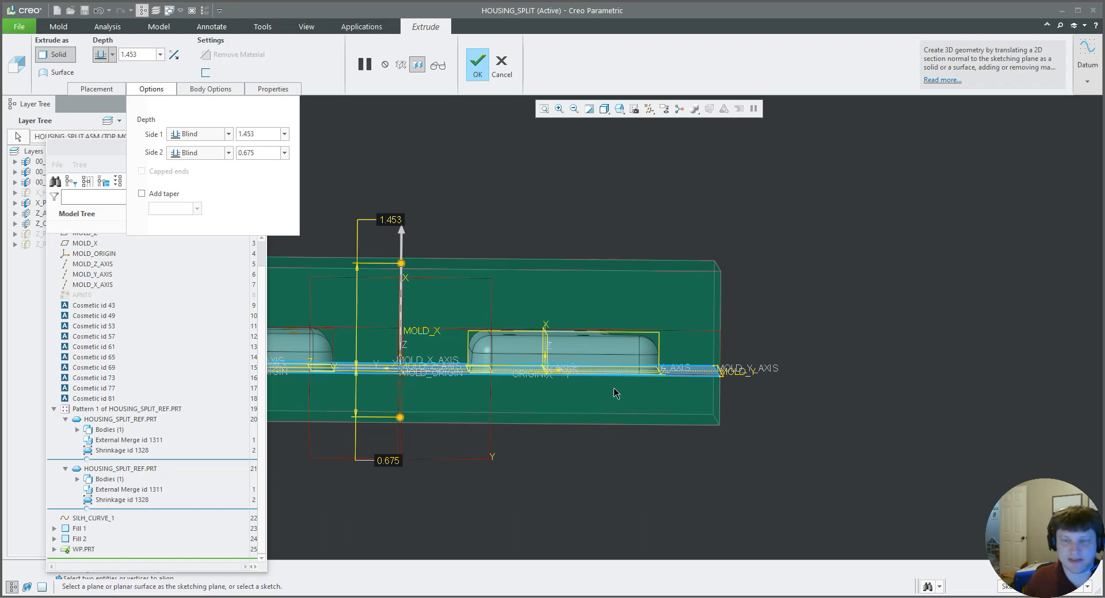
mouse_move(597, 408)
middle_down()
mouse_move(608, 405)
mouse_move(598, 408)
middle_up()
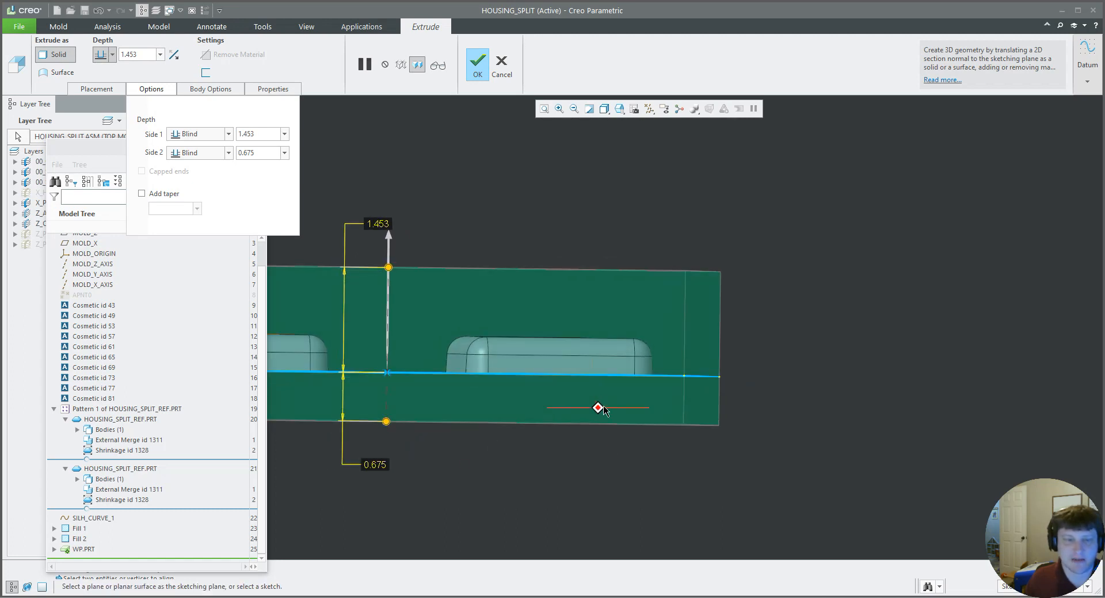
double_click(375, 466)
text(.8)
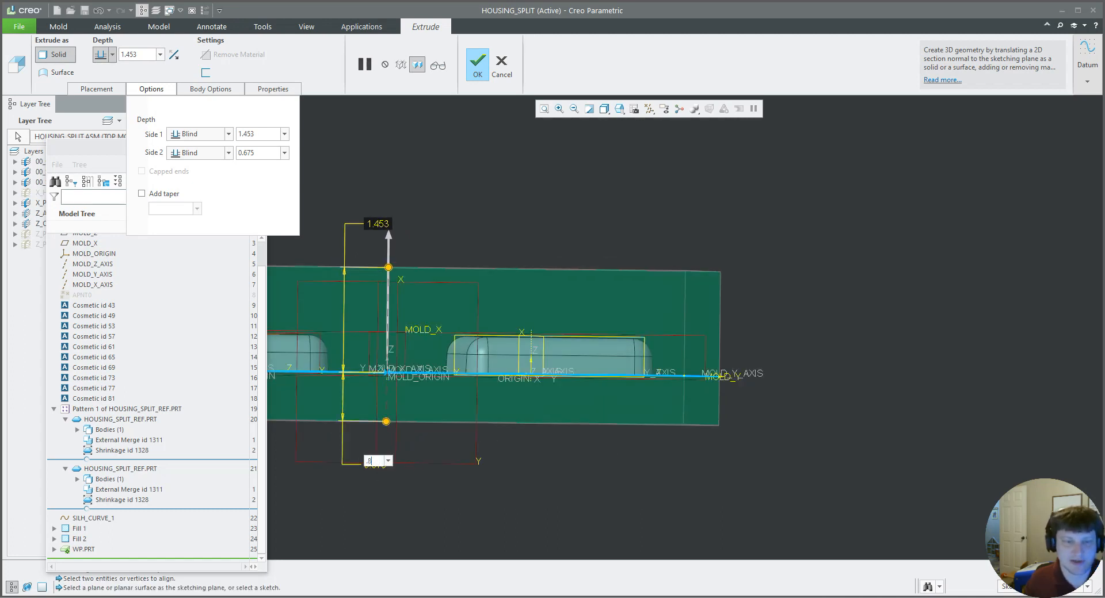
text(75)
key(Return)
middle_drag(406, 447, 402, 448)
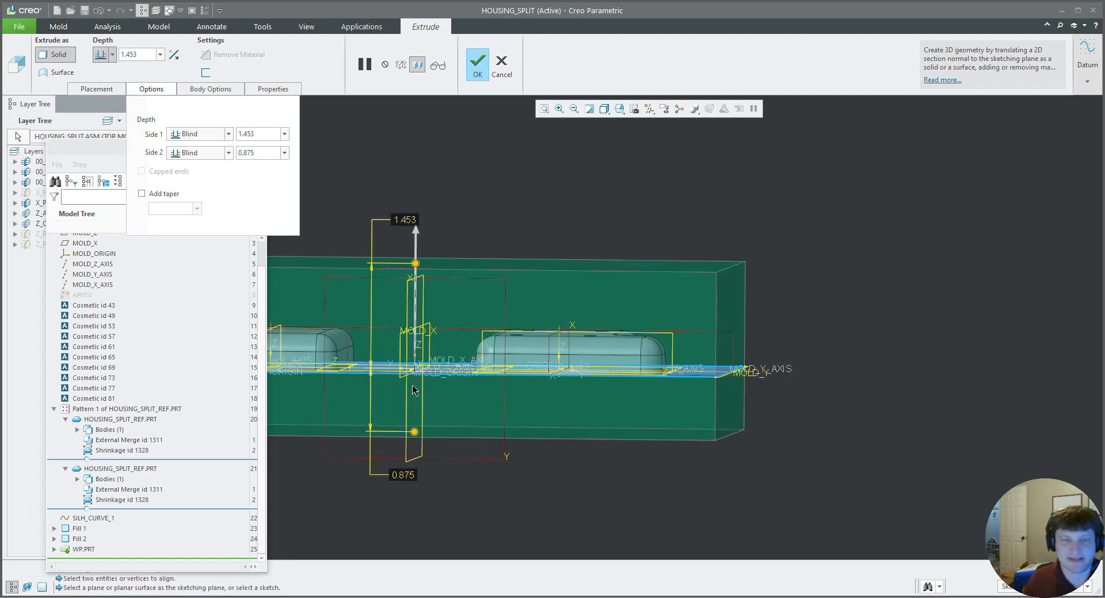
Set the workpiece extrusion's first-side depth to 1.375
text(1.3)
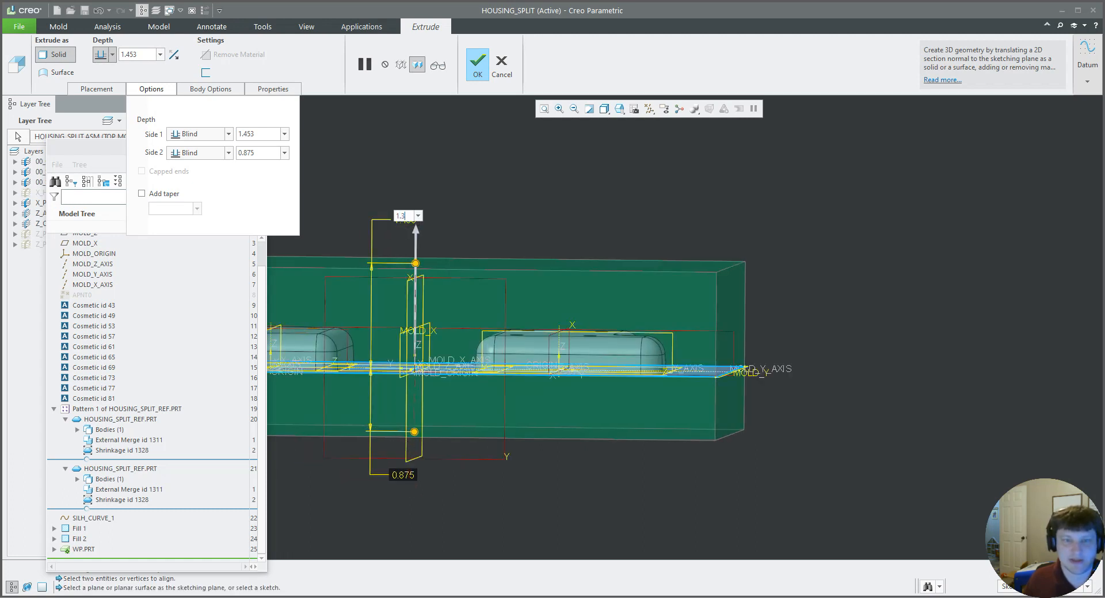
text(75)
key(Return)
middle_drag(408, 292, 410, 291)
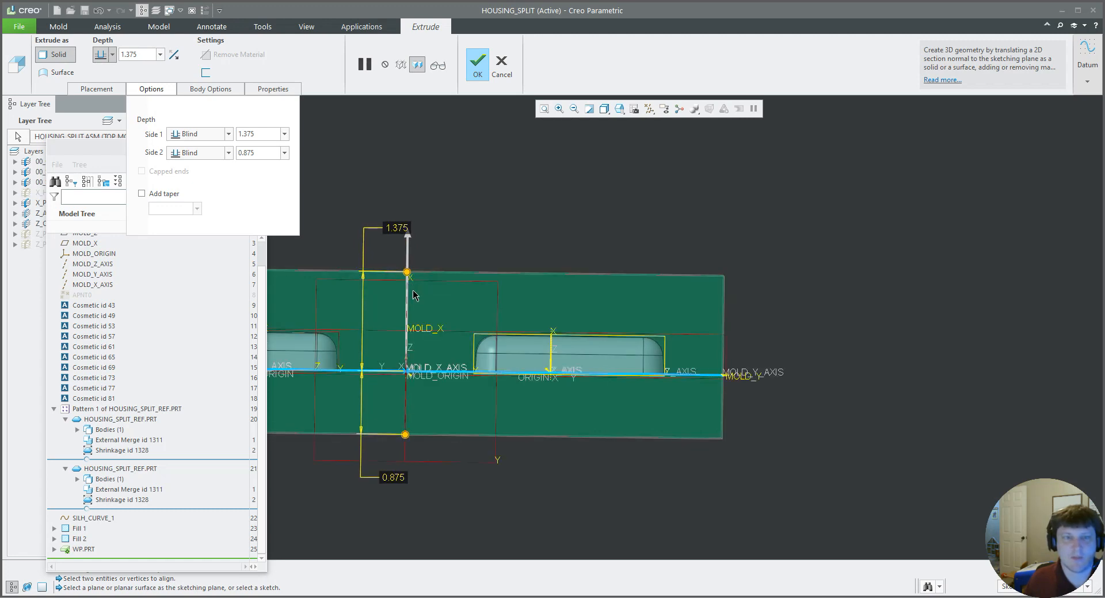
Try a first-side depth of 1.875 for the workpiece extrusion and return it to 1.375
double_click(397, 229)
text(1.875)
key(Return)
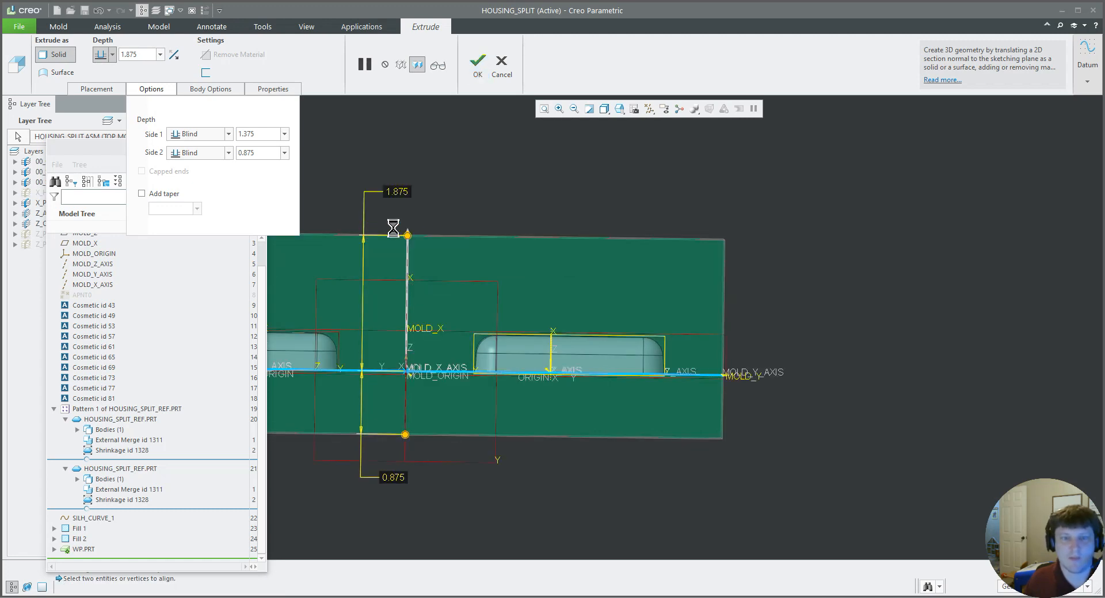
double_click(397, 192)
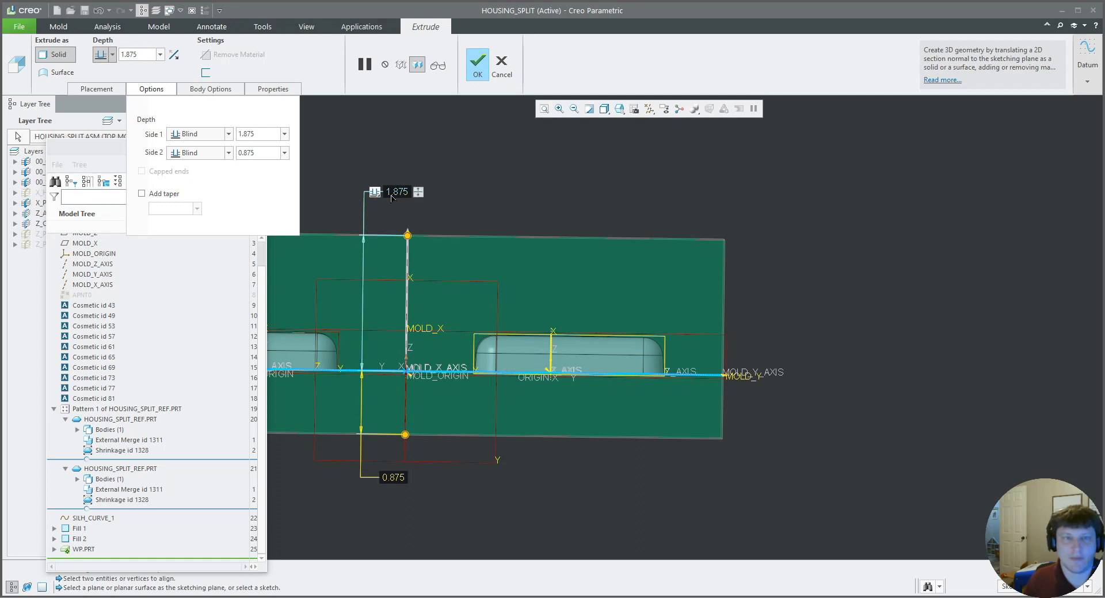
text(1.37)
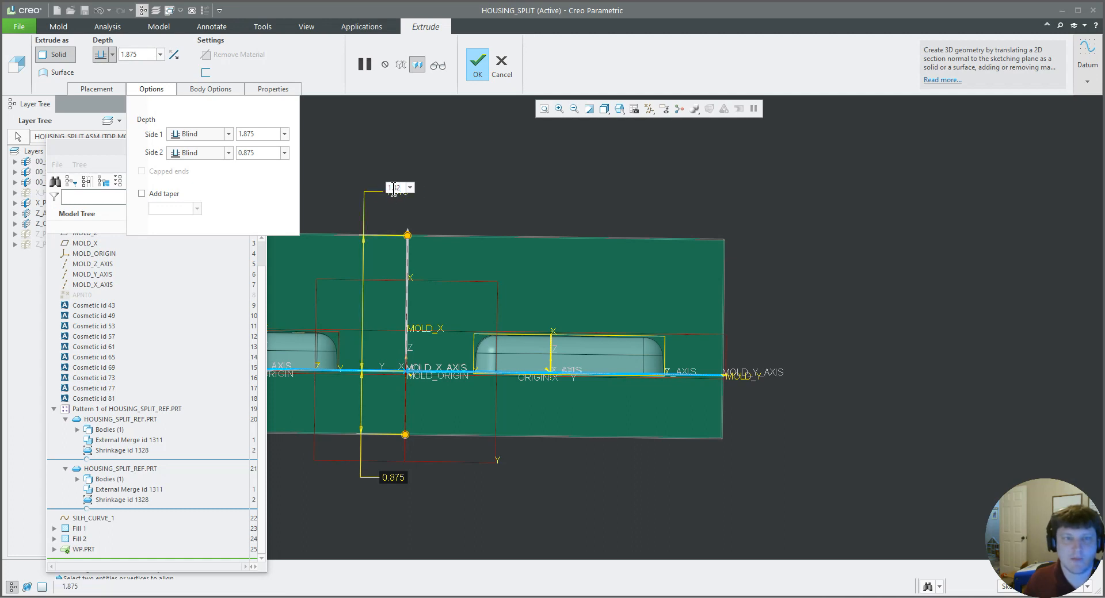
text(5)
key(Return)
Complete the workpiece extrusion and make the top-level HOUSING_SPLIT mold assembly active again
key(ctrl+d)
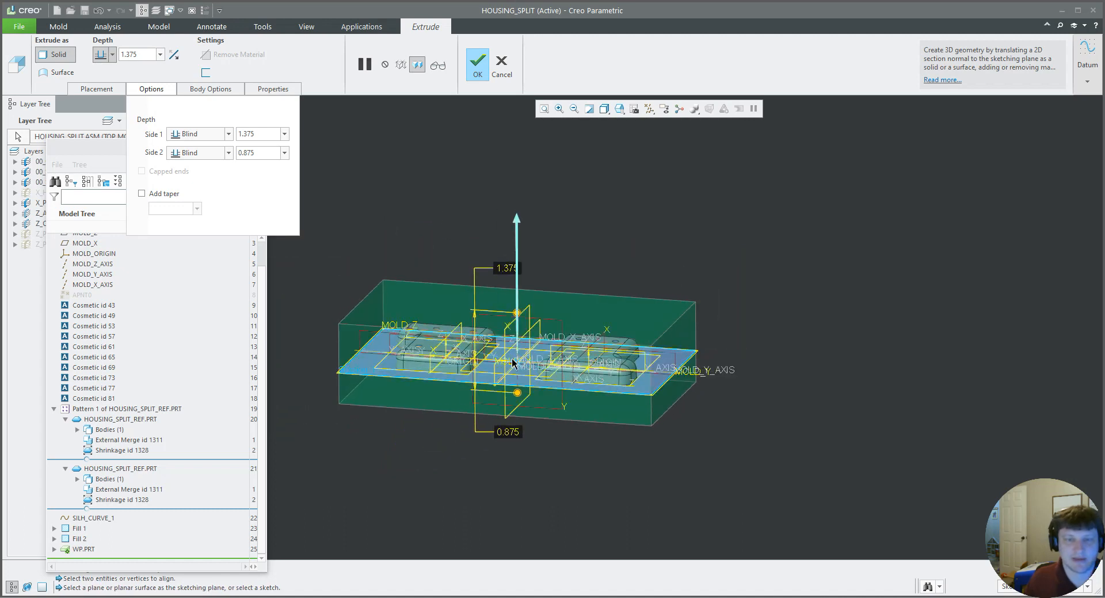
middle_click(462, 387)
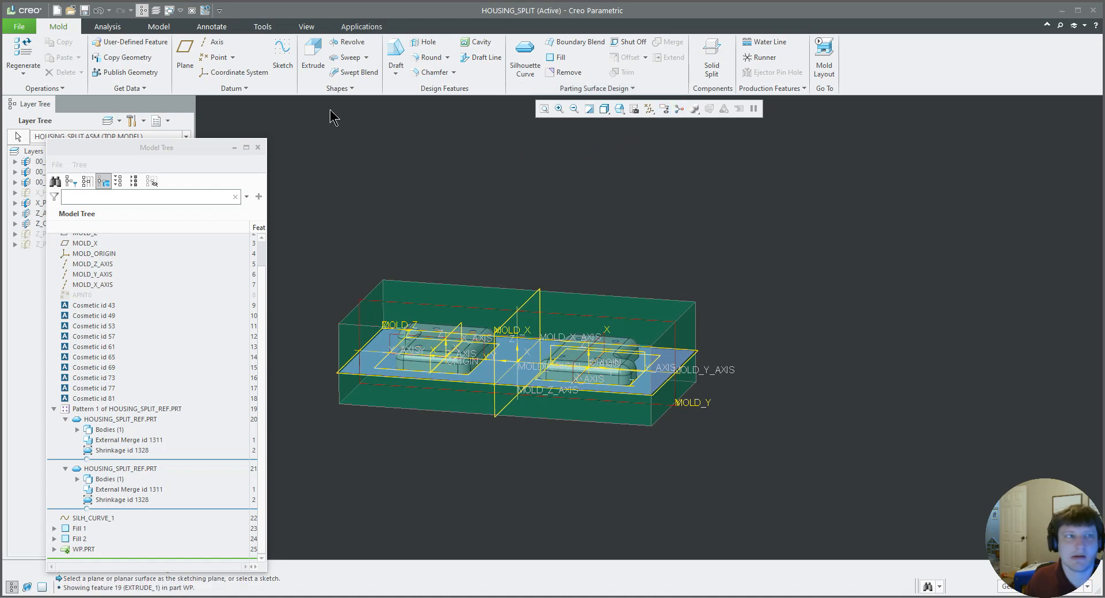
click(106, 30)
click(71, 30)
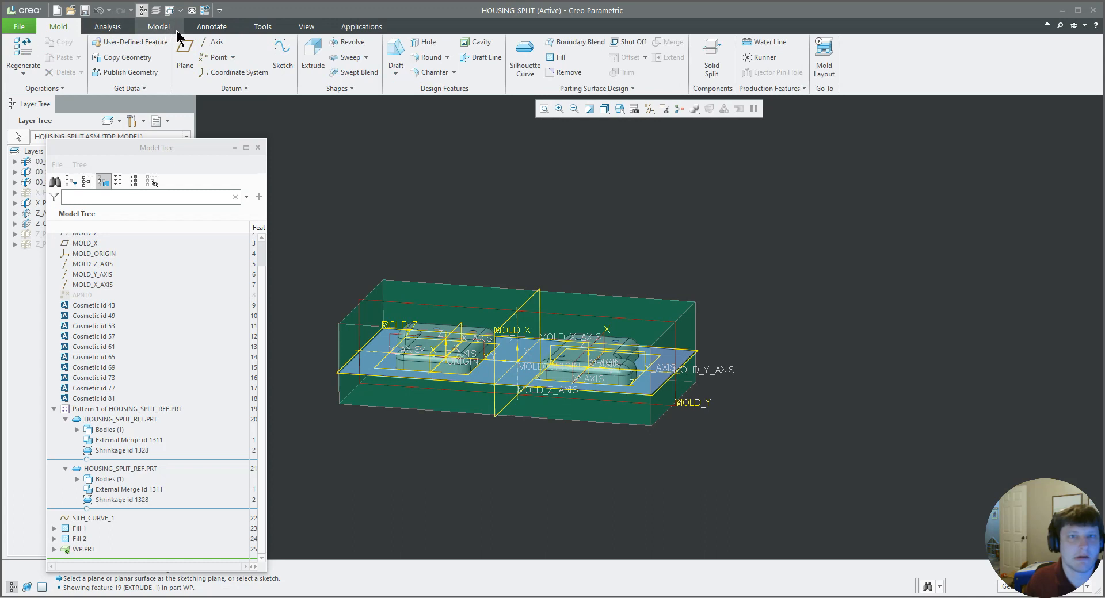
click(185, 46)
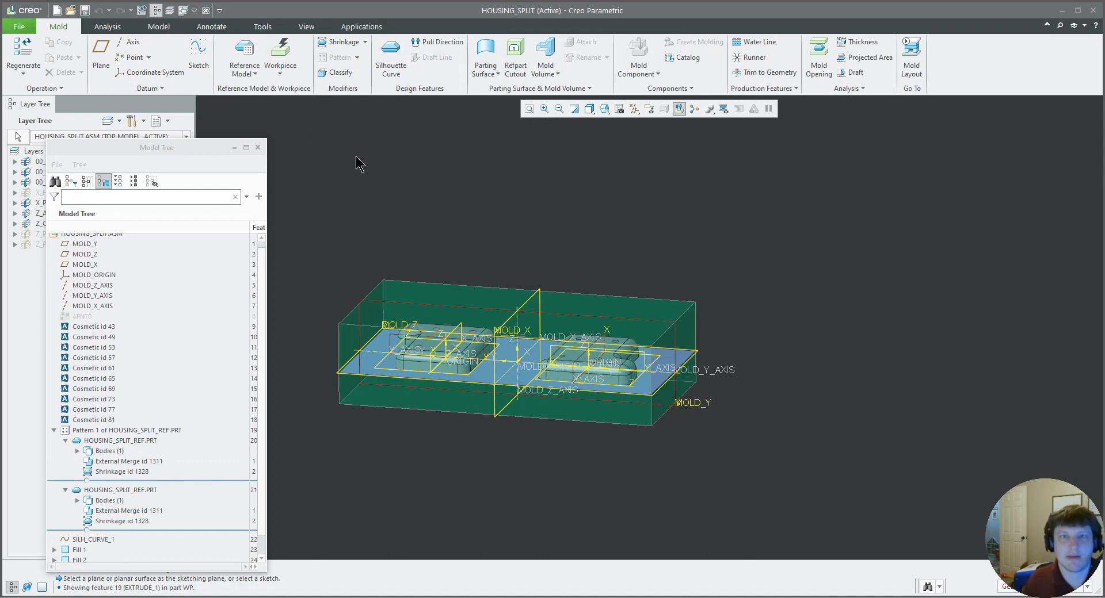
Start a Volume Split and, within it, create a Refpart Cutout of both HOUSING_SPLIT_REF parts from the workpiece
click(545, 73)
click(523, 113)
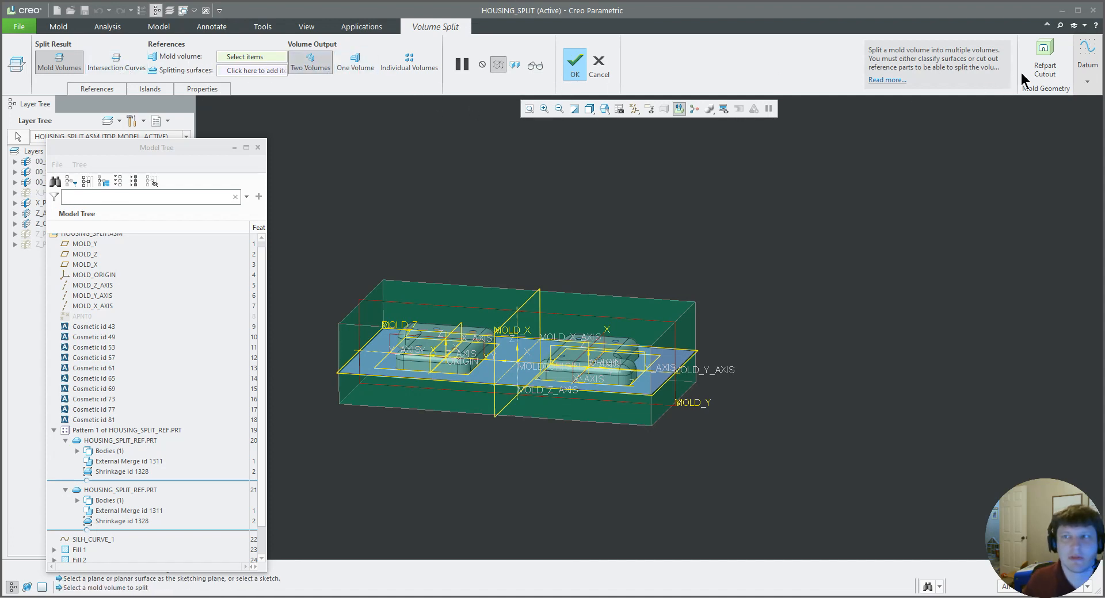
click(1044, 55)
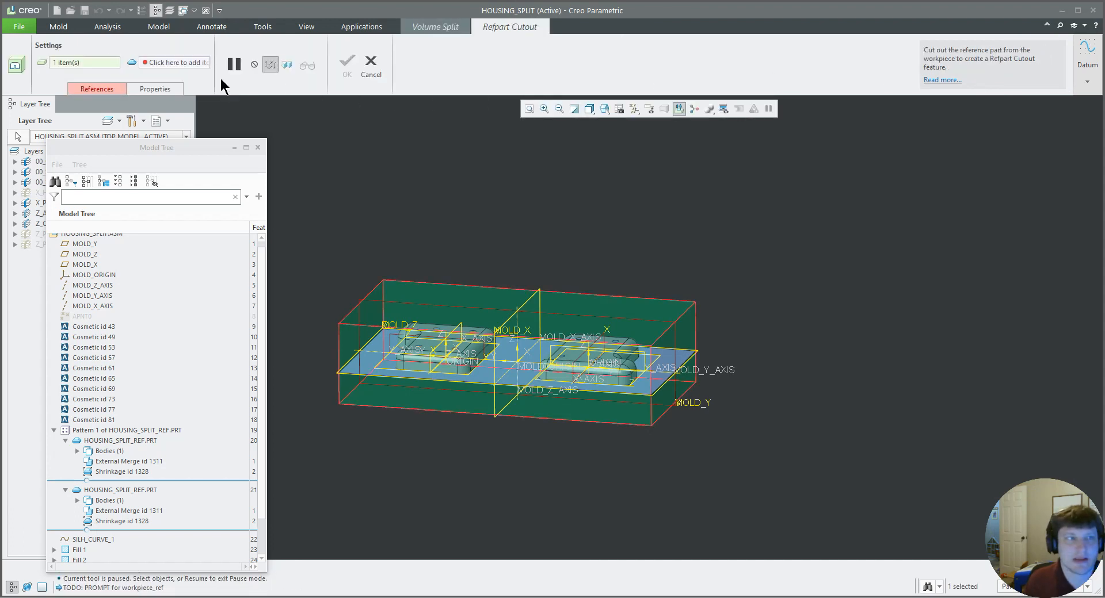
click(168, 62)
click(478, 356)
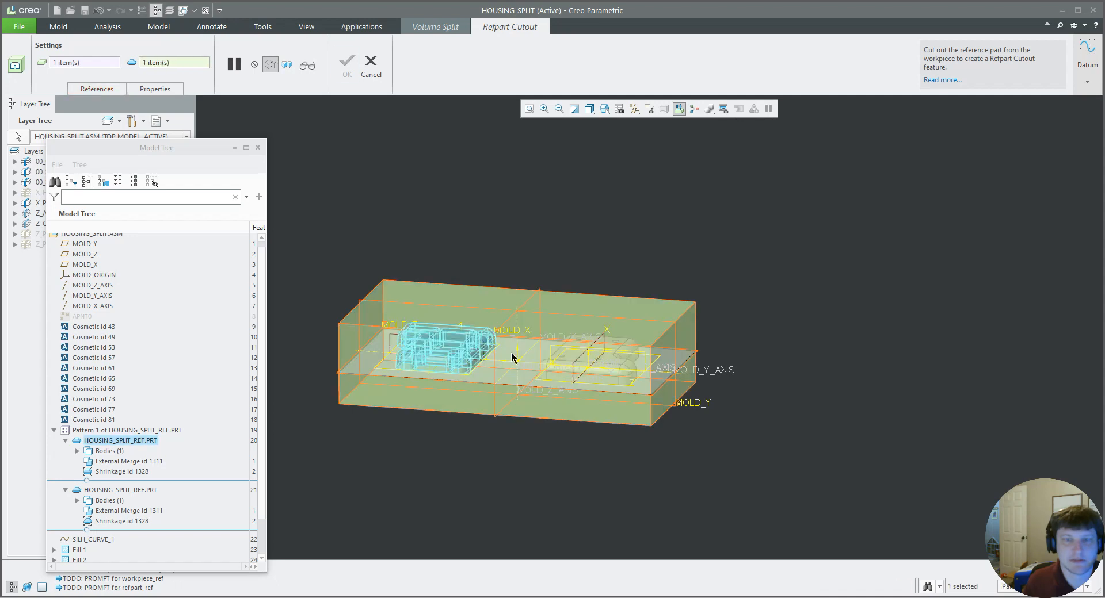
ctrl+click(564, 356)
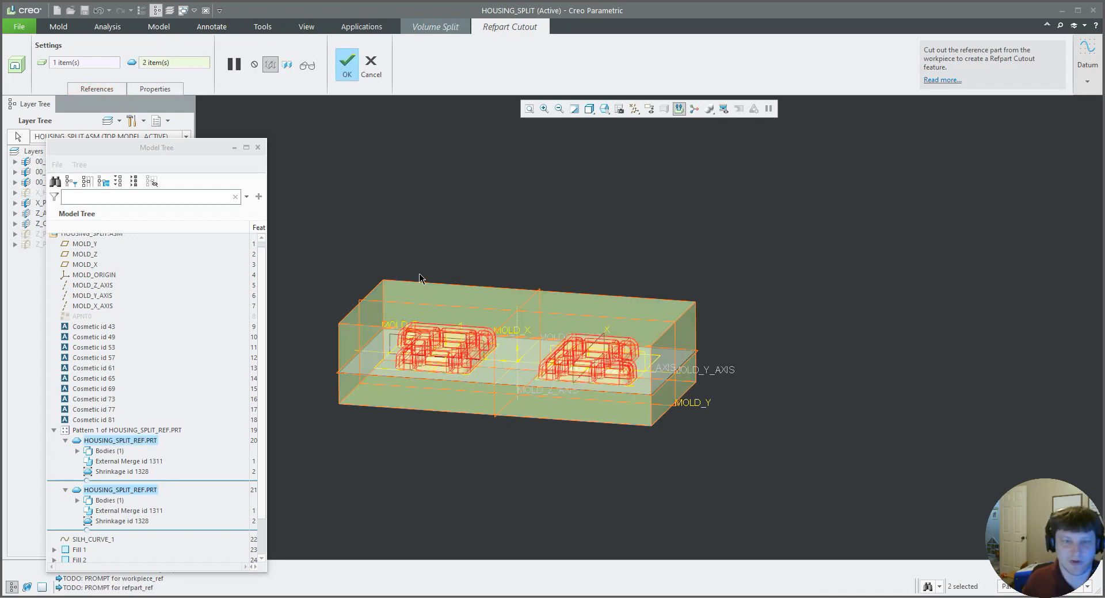
click(92, 63)
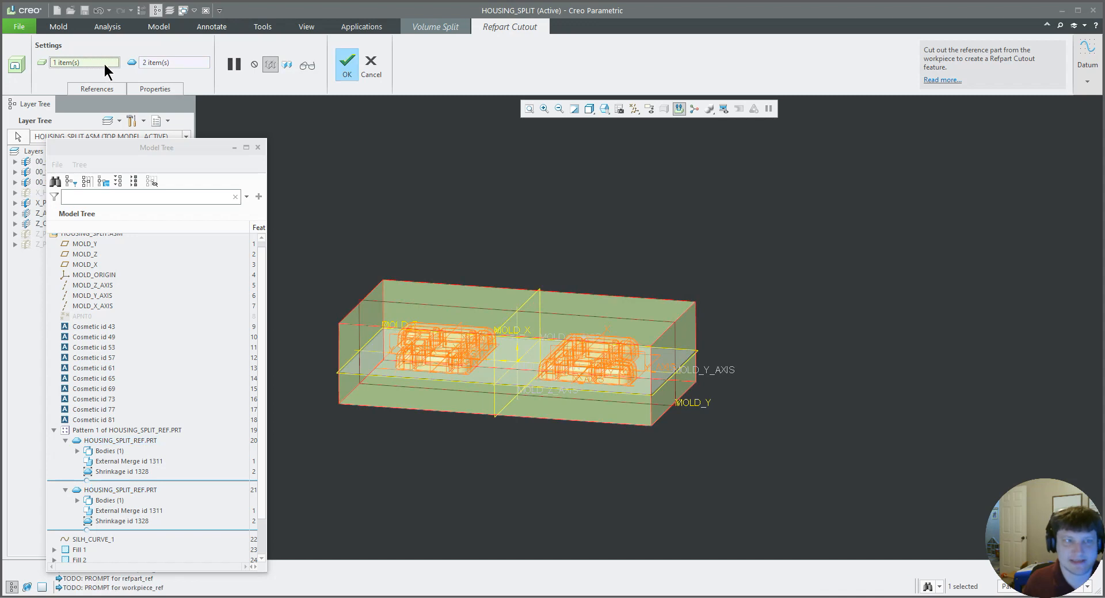
click(168, 64)
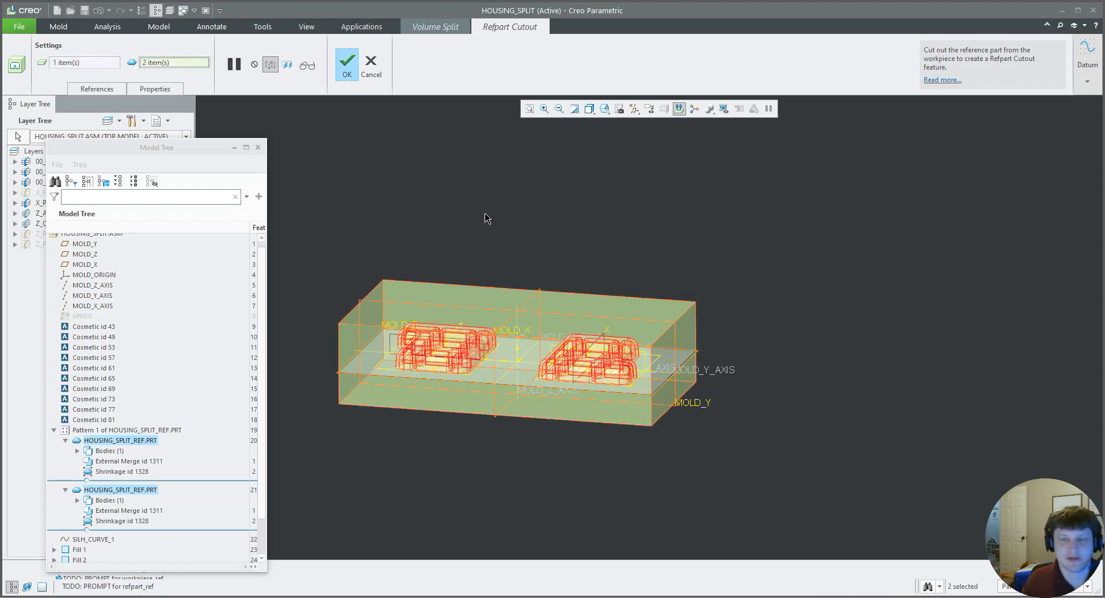
middle_click(554, 253)
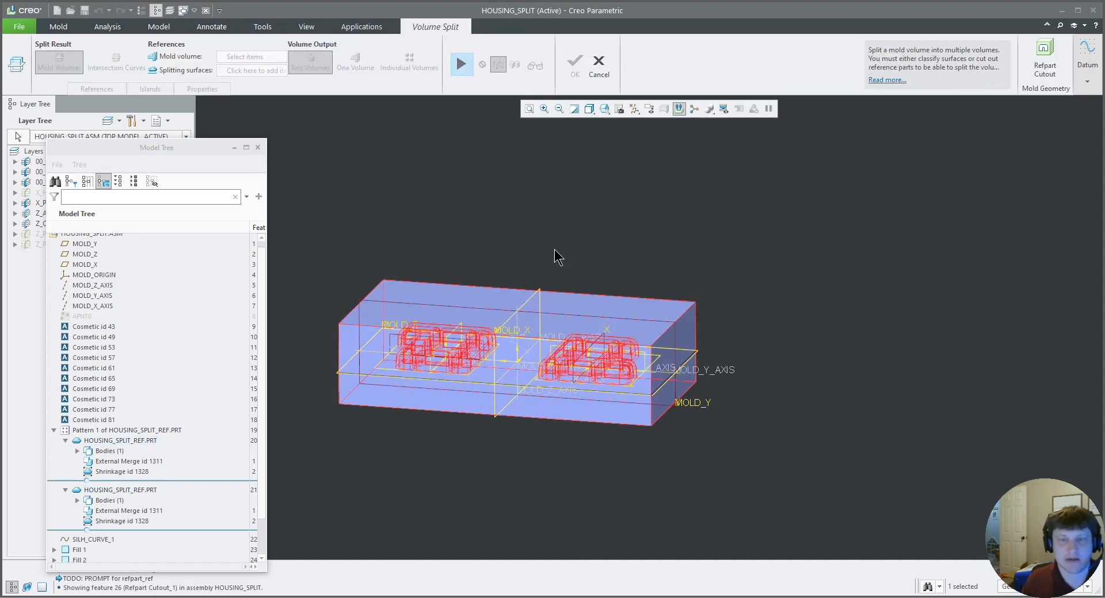
Resume the Volume Split and select the parting-plane surface and the shut-off surface at the boss holes as splitting surfaces
click(461, 64)
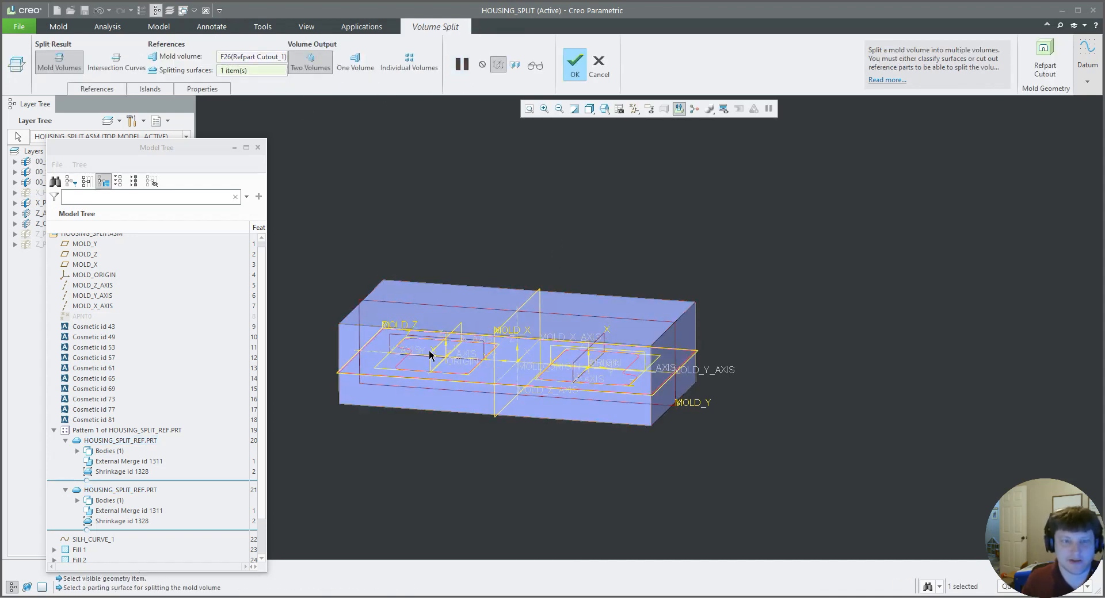
middle_drag(424, 360, 434, 318)
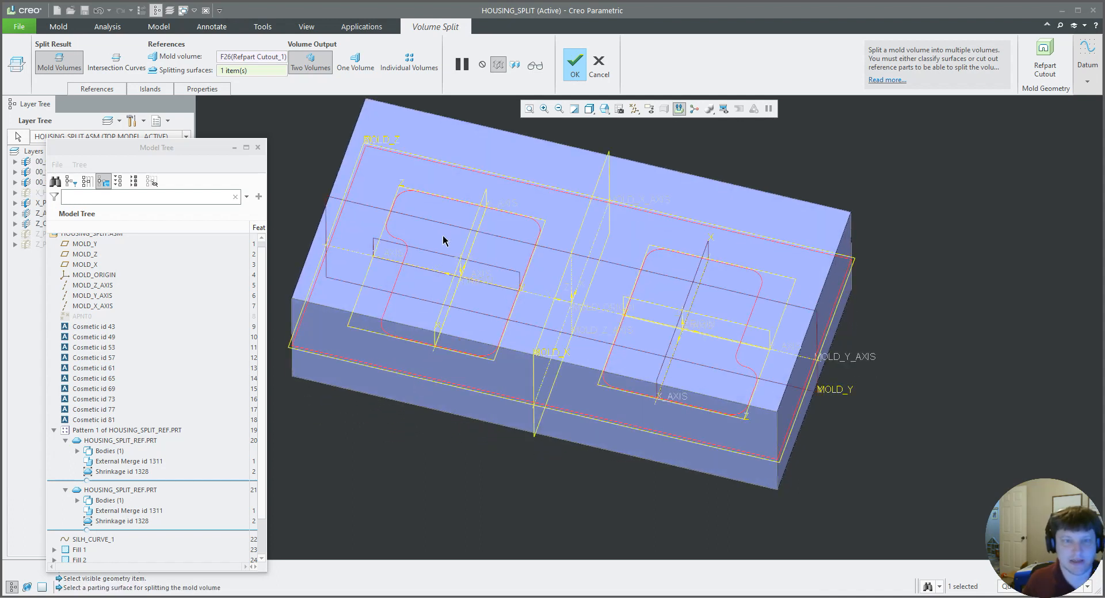
key(ctrl+6)
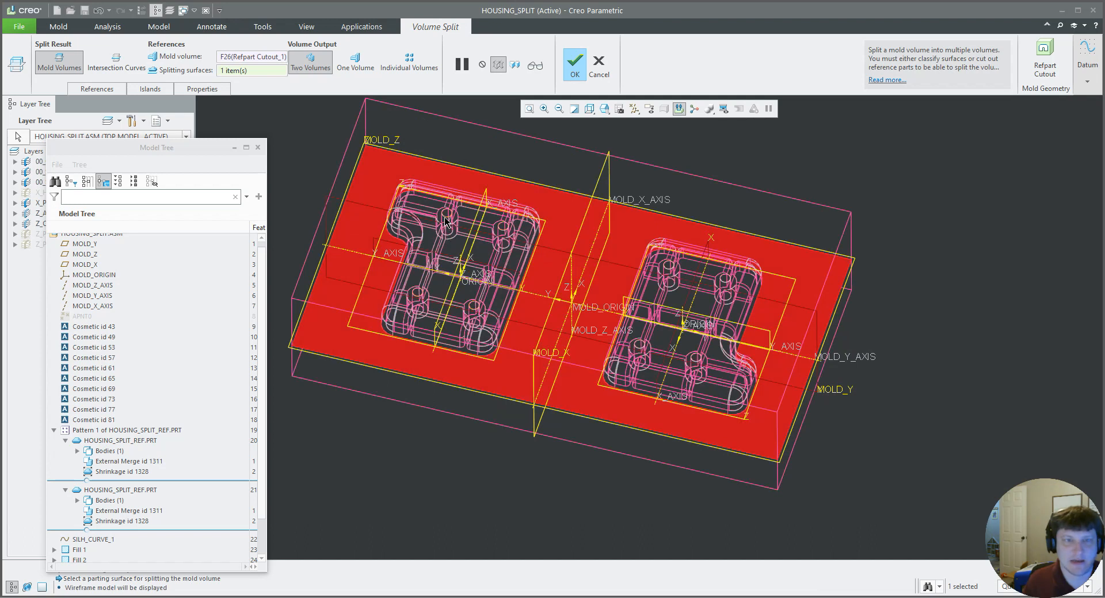
ctrl+click(447, 221)
key(ctrl+2)
middle_drag(468, 247, 459, 218)
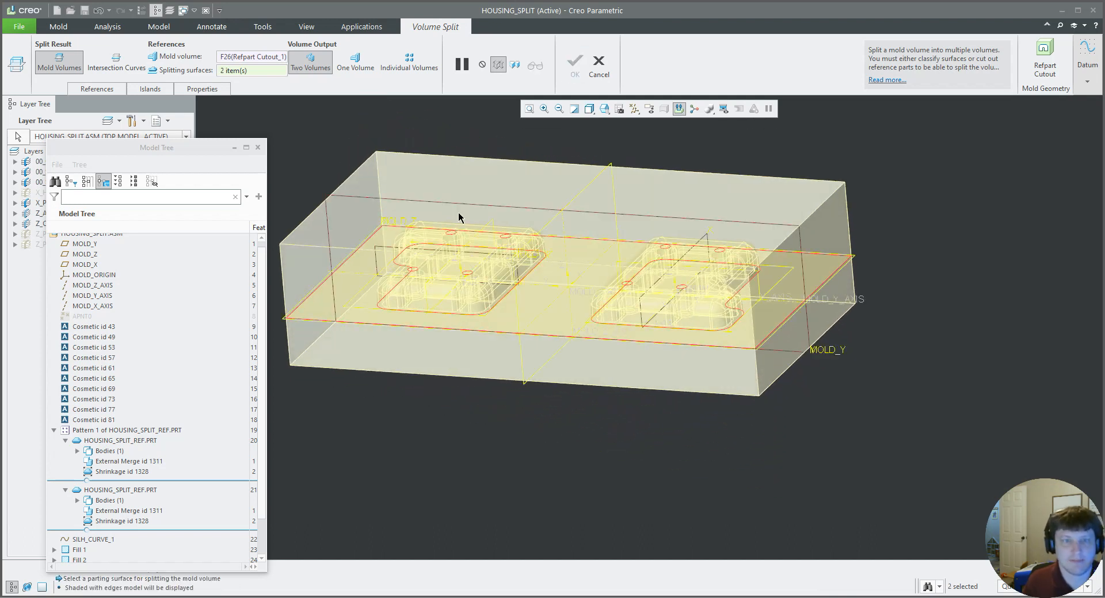
Exclude ISLANDS_1 from the split to preview the cavity side and name the first volume Housing_Cavity
click(151, 90)
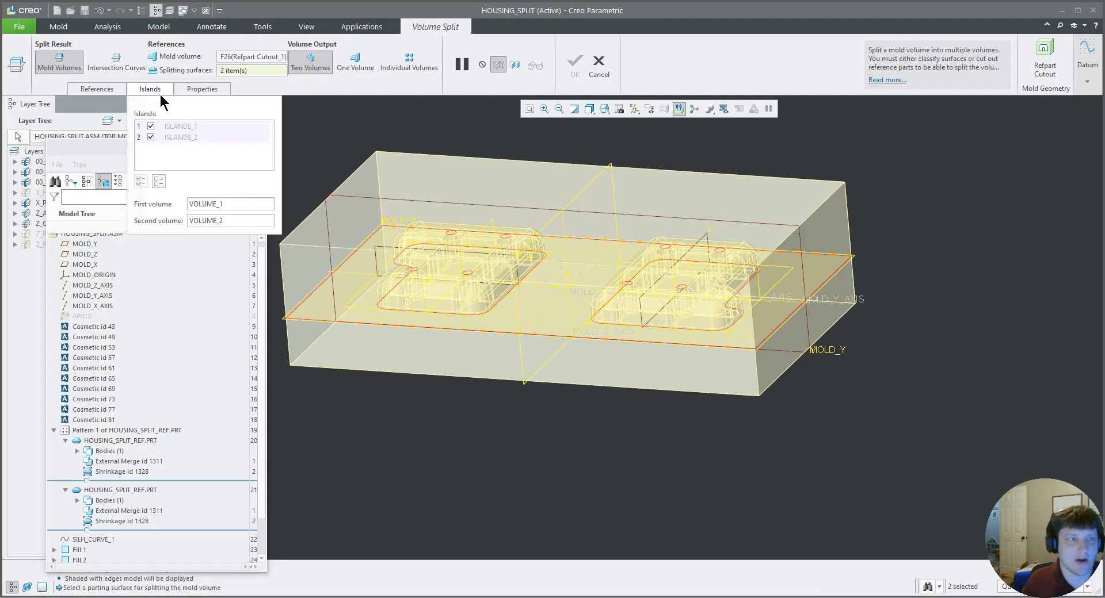
click(150, 127)
ctrl+middle_drag(424, 227, 418, 87)
scroll(488, 318, up, 5)
scroll(484, 250, down, 1)
mouse_move(493, 234)
middle_down()
mouse_move(485, 210)
mouse_move(471, 230)
middle_up()
double_click(242, 205)
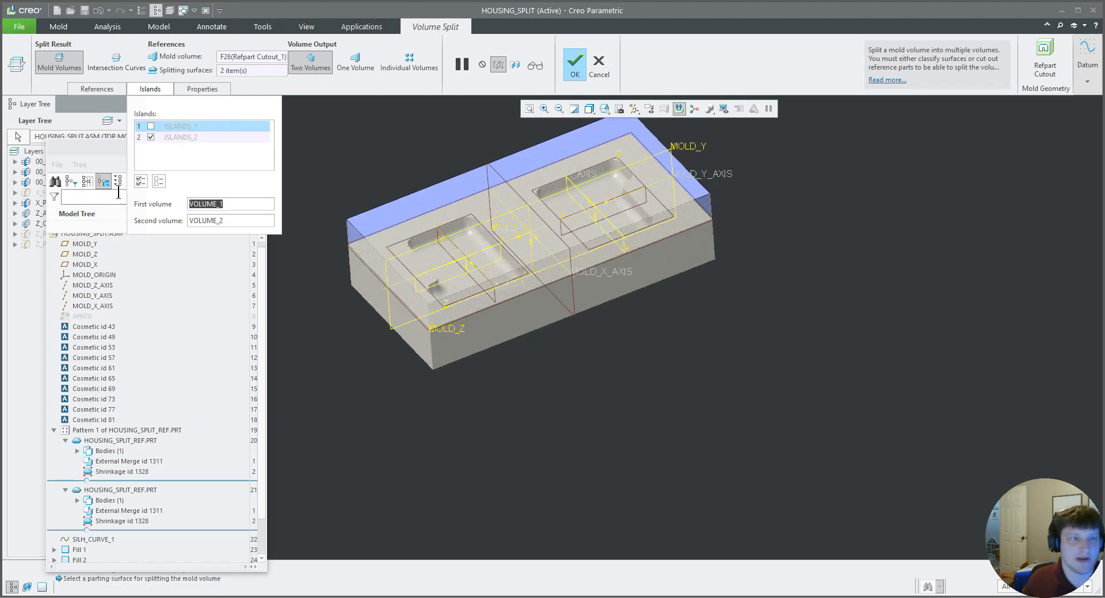
text(Housing_Cavity)
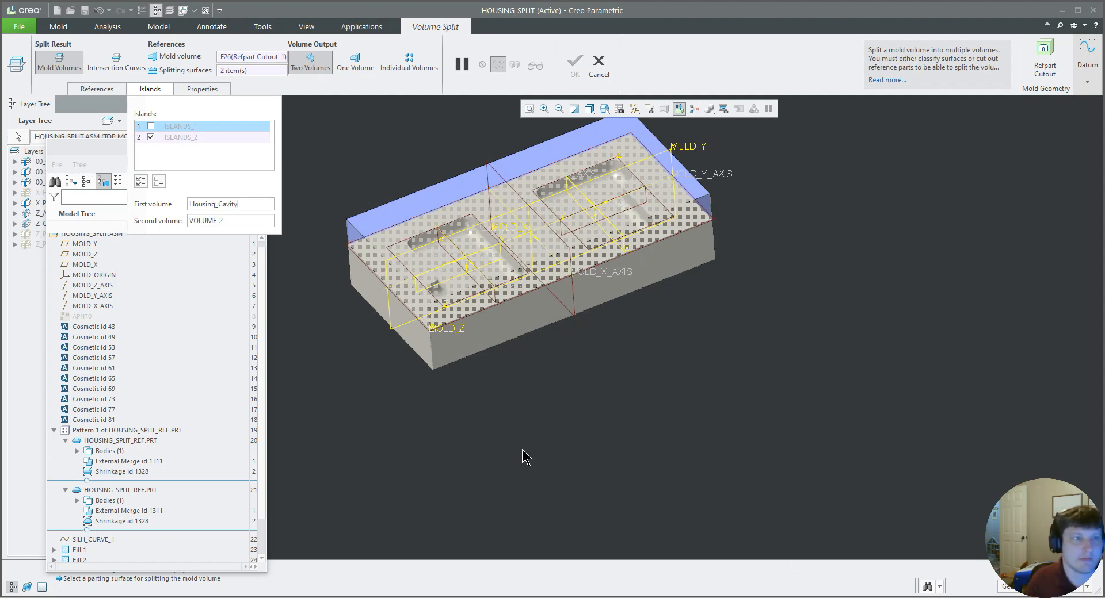
Include ISLANDS_1 instead of ISLANDS_2, name the second volume housing_core, and complete the Volume Split
click(150, 126)
click(151, 136)
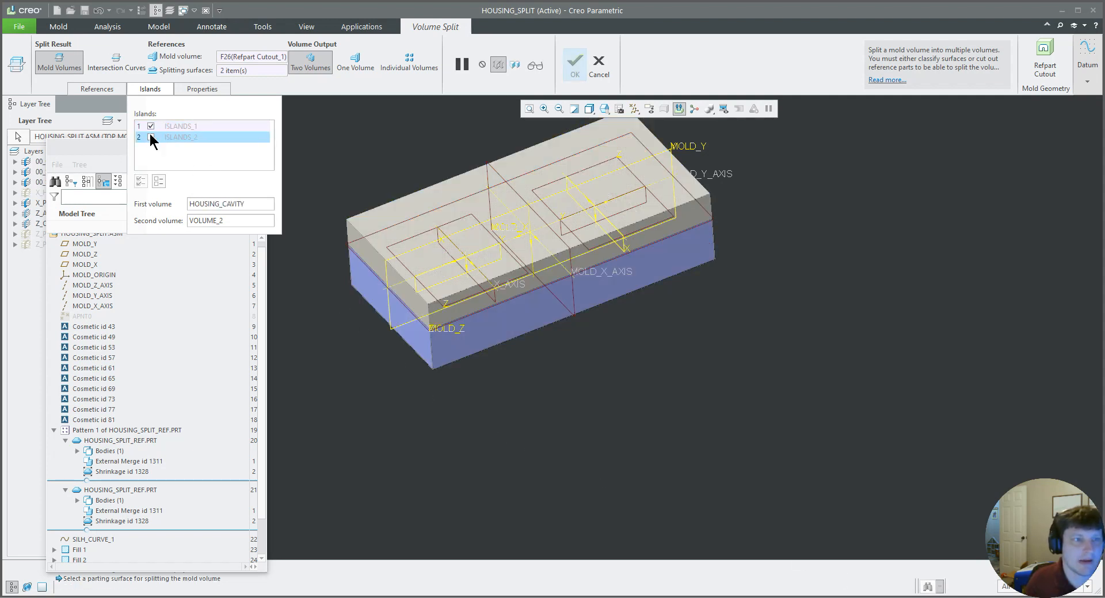
middle_drag(493, 292, 479, 139)
double_click(224, 221)
text(ho)
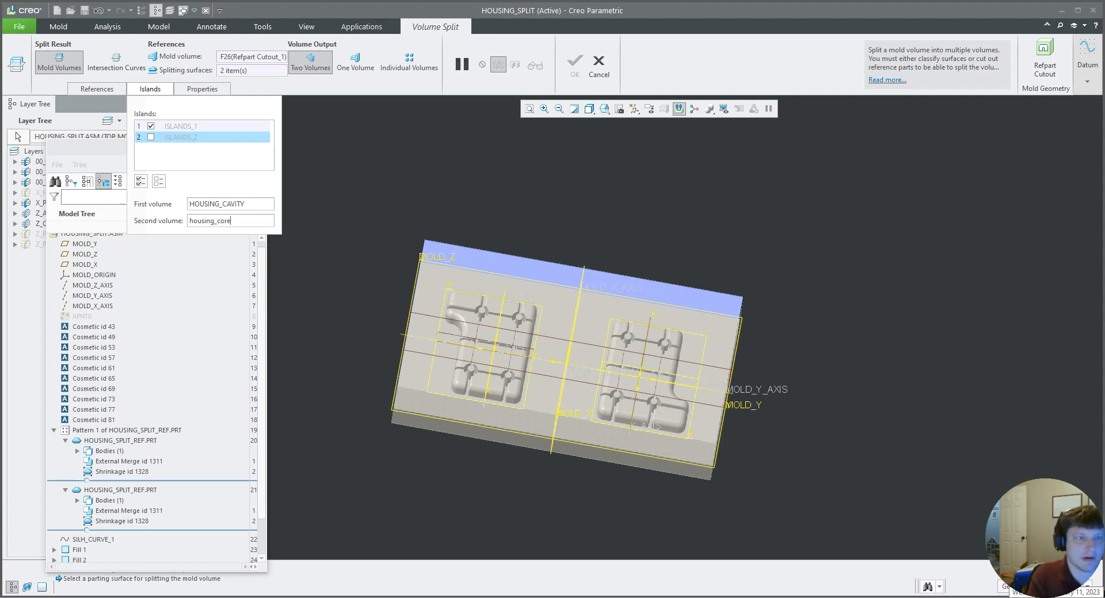
text(using_core)
key(Return)
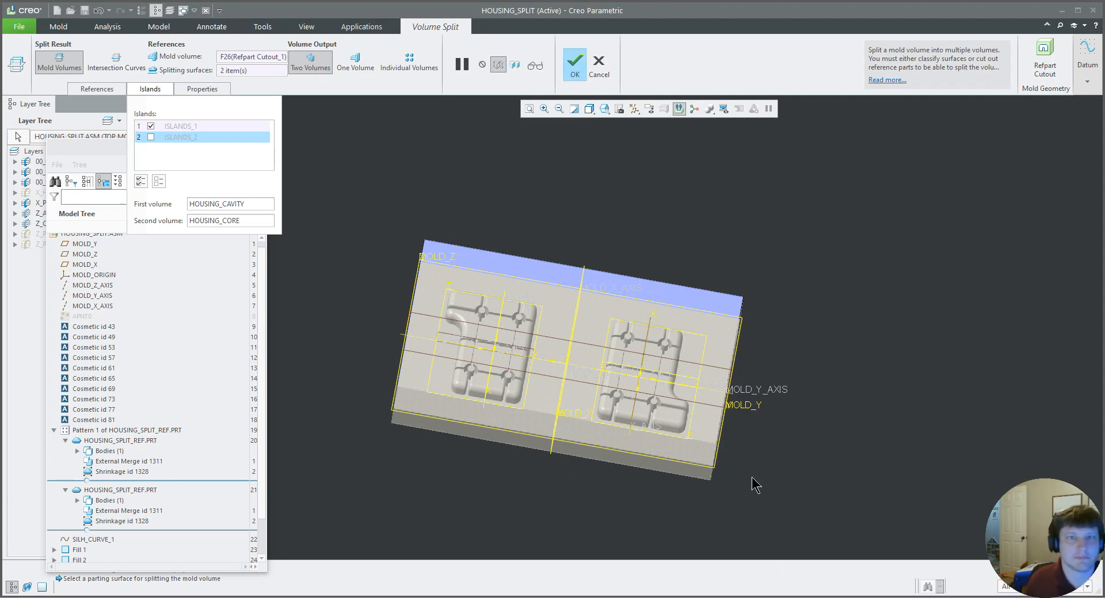
click(575, 62)
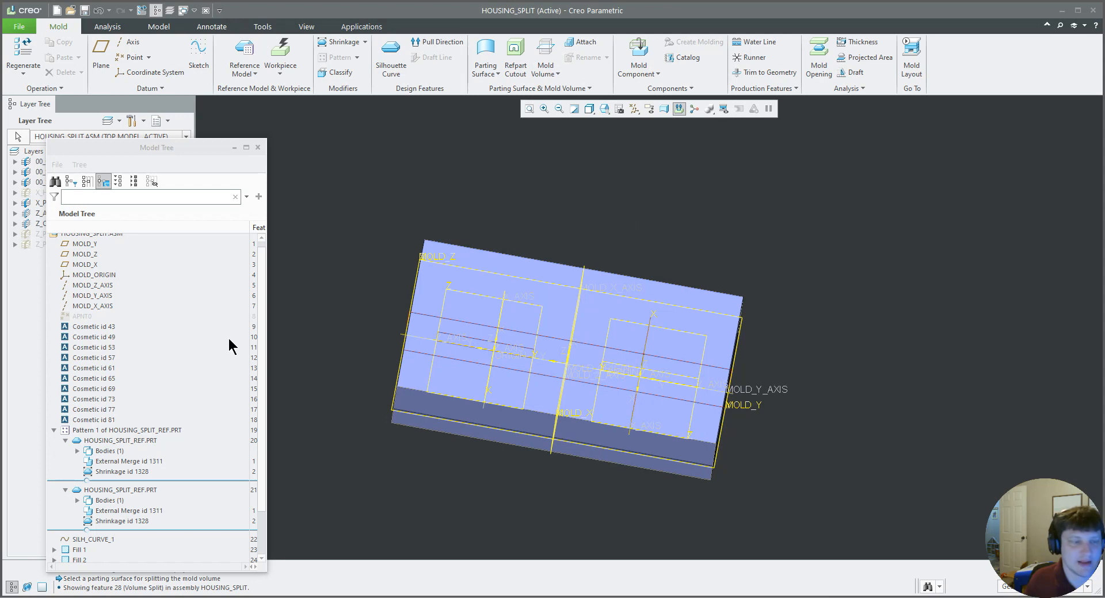
Create mold components from both the HOUSING_CAVITY and HOUSING_CORE volumes, using start_part.prt as their template
scroll(192, 368, down, 2)
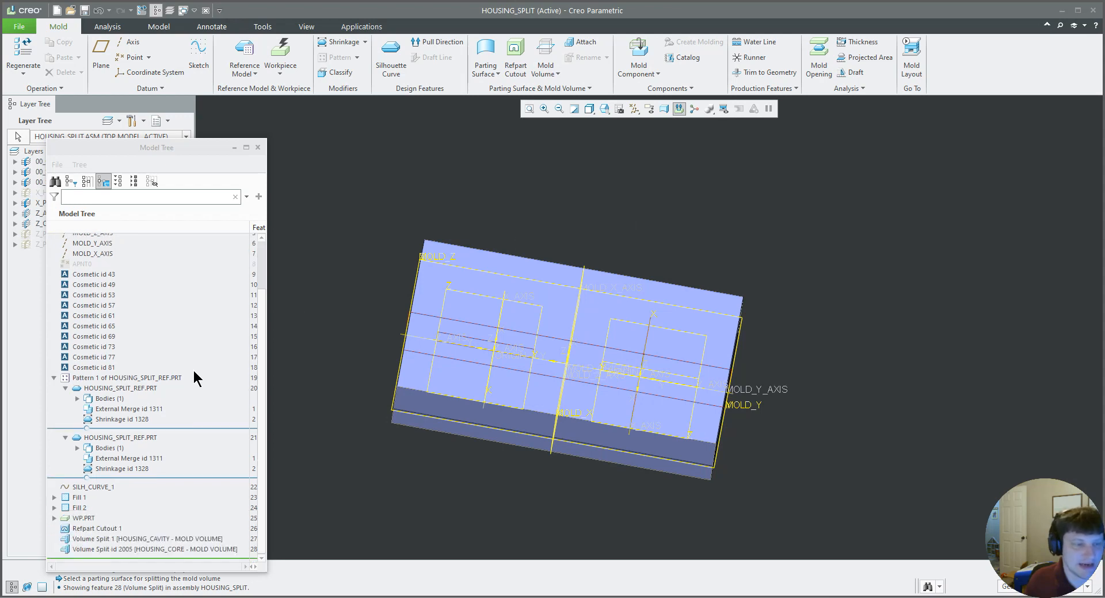
click(179, 561)
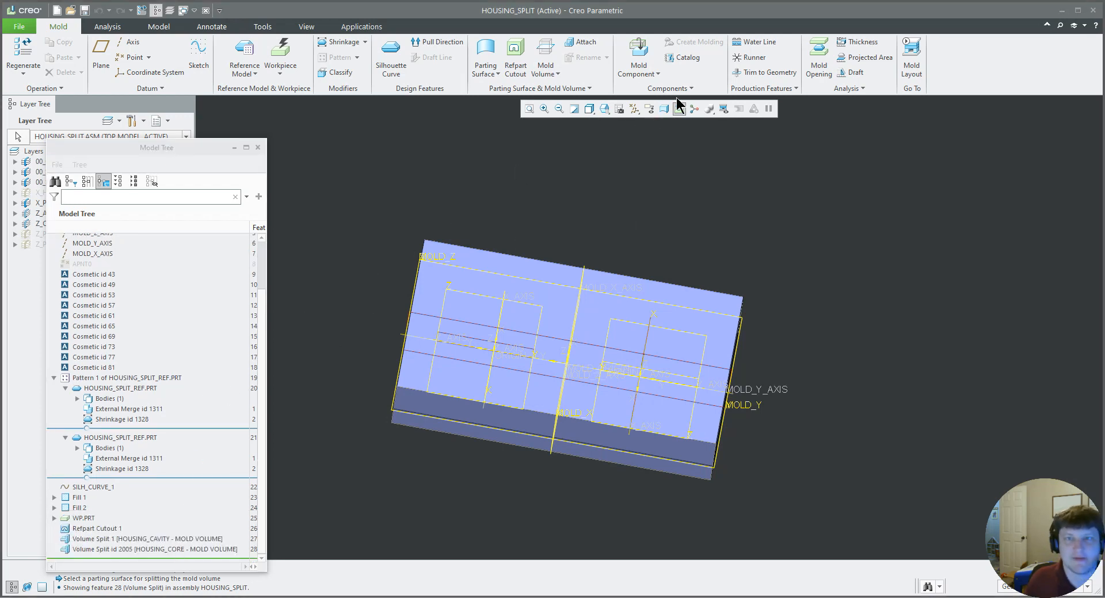
click(638, 50)
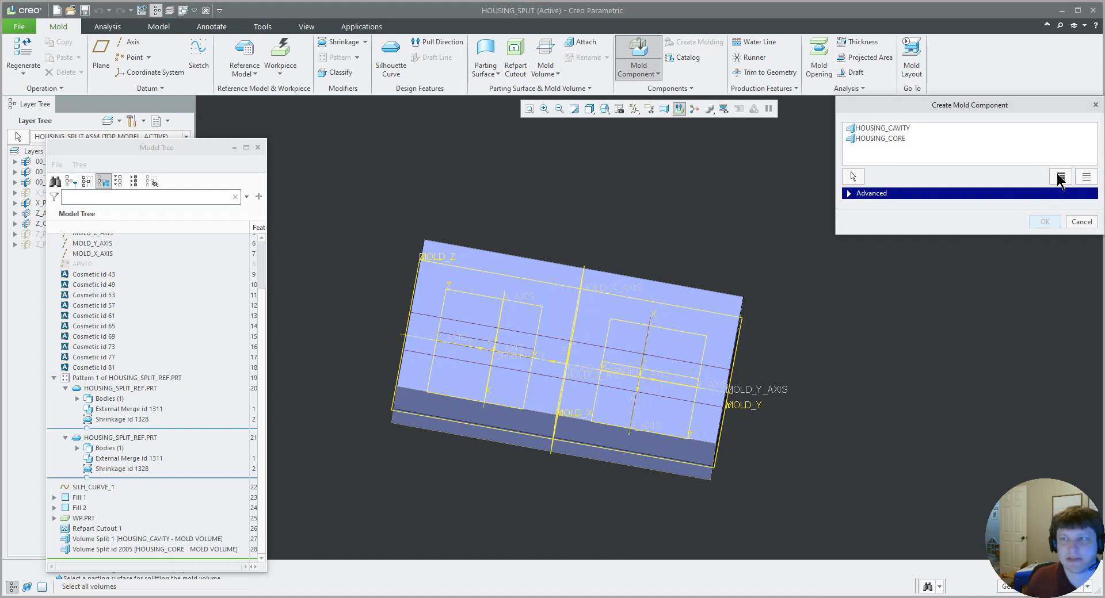
click(1061, 177)
click(1022, 195)
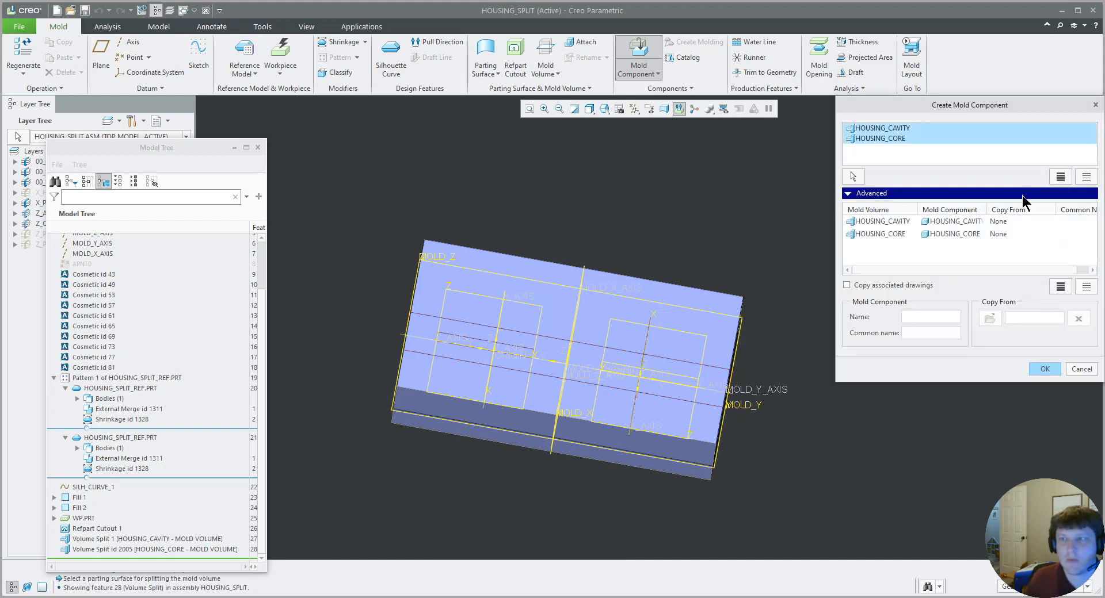
click(1061, 286)
click(989, 320)
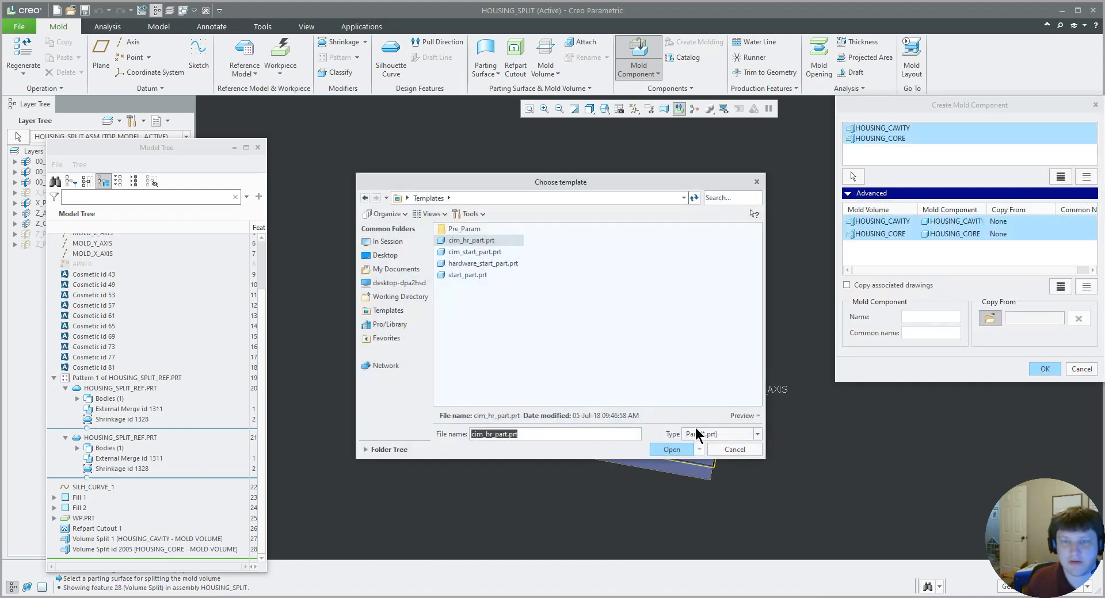
click(474, 276)
double_click(474, 276)
click(1043, 371)
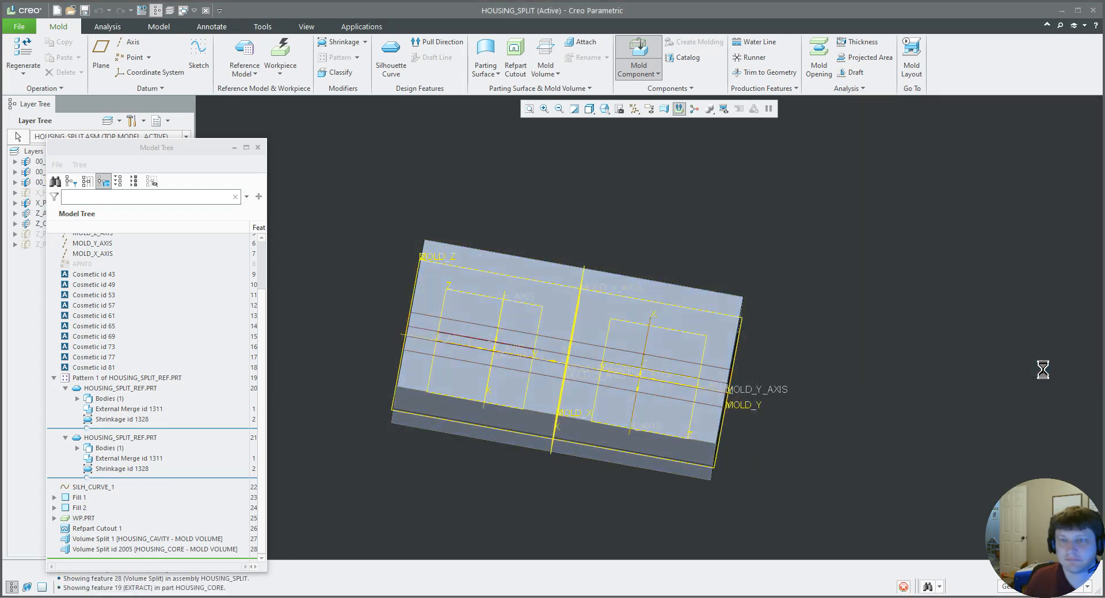
Open the HOUSING_CAVITY.PRT mold component on its own
click(103, 559)
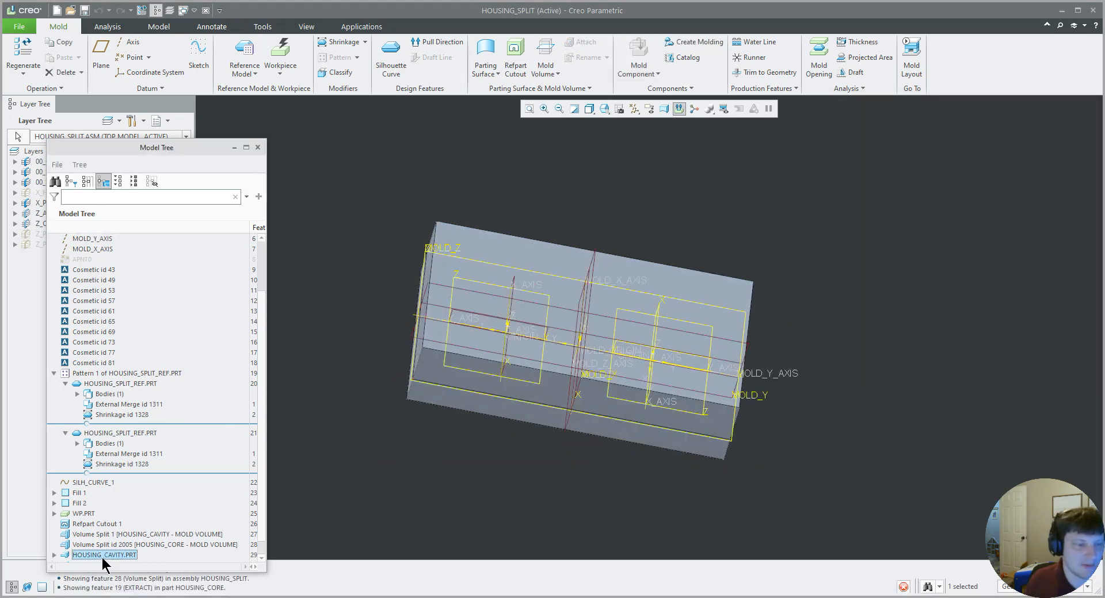
click(123, 504)
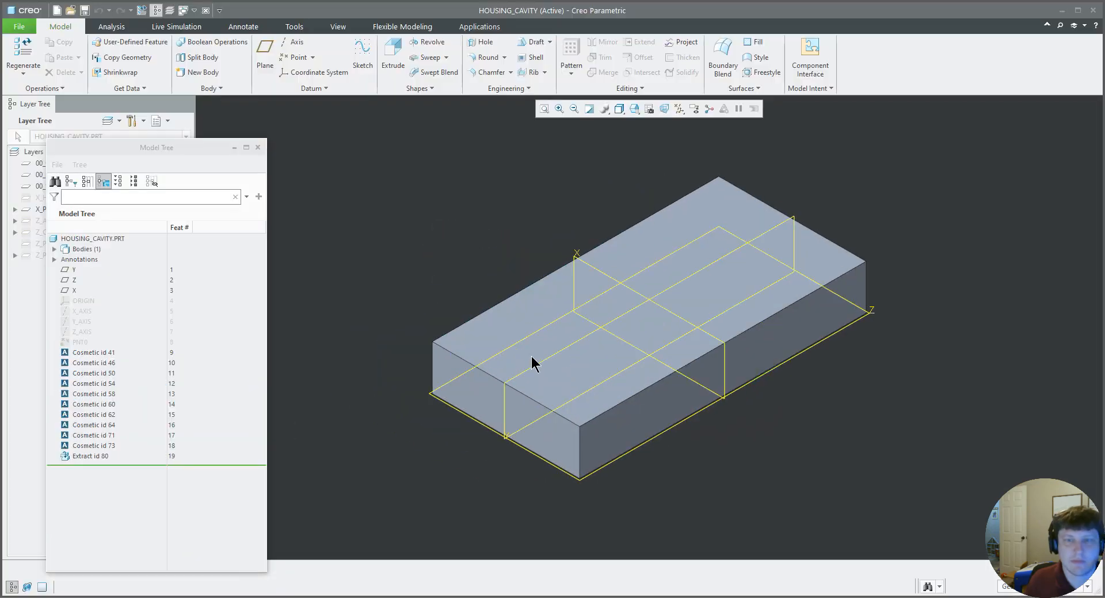
Examine the pocketed side of the HOUSING_CAVITY part and close its window to return to the HOUSING_SPLIT mold assembly
middle_drag(533, 353, 500, 237)
middle_drag(583, 411, 593, 434)
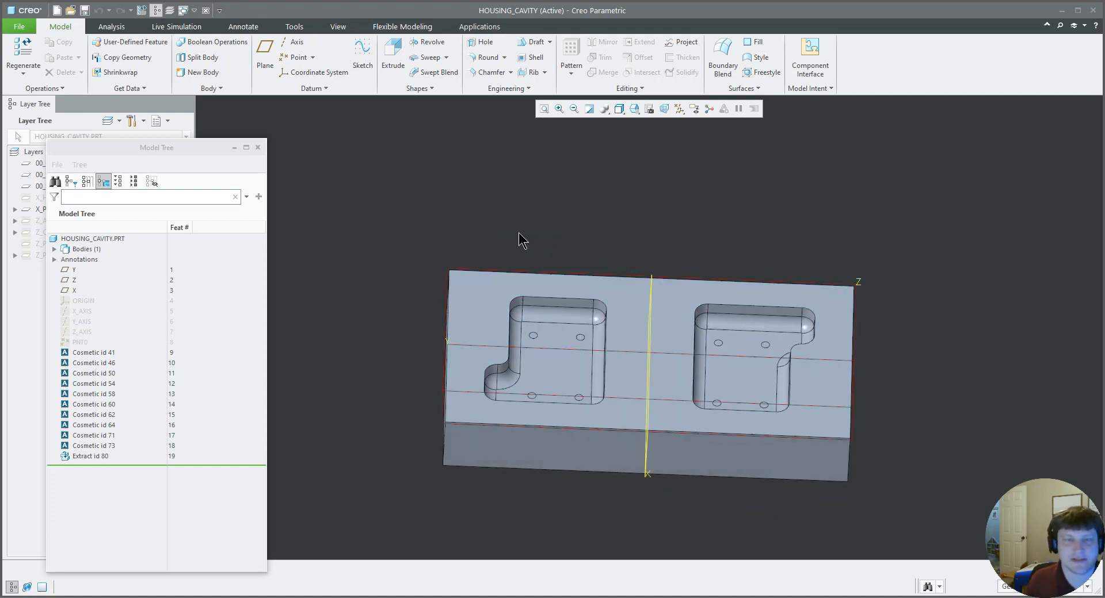
click(205, 10)
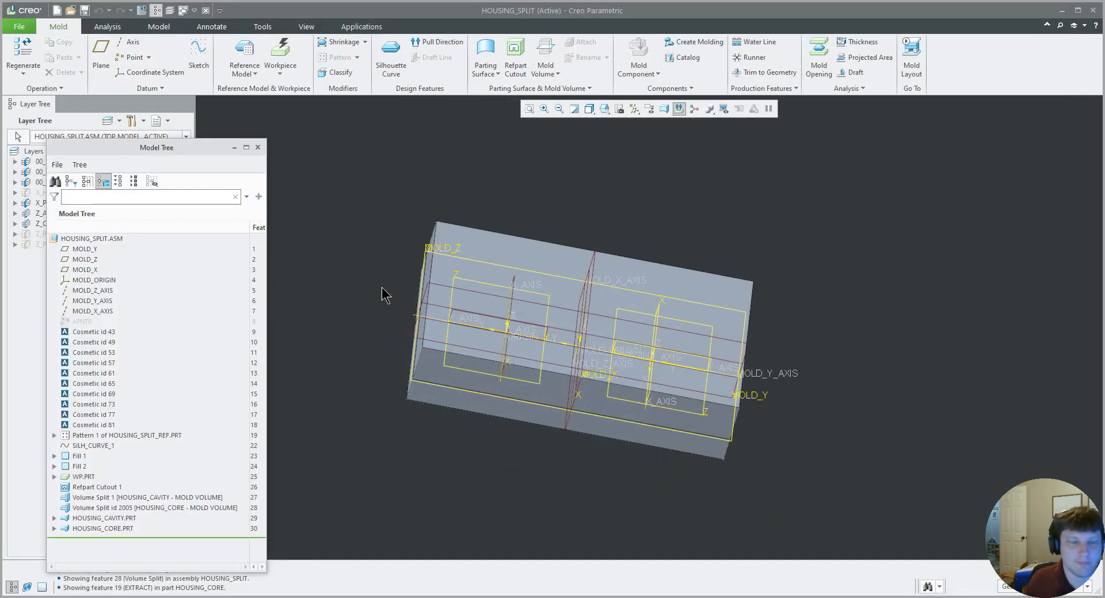
Move the insertion point of the HOUSING_SPLIT assembly up to directly after WP.PRT, ahead of Refpart Cutout 1
drag(174, 538, 137, 484)
middle_drag(430, 362, 472, 212)
scroll(470, 436, down, 3)
scroll(470, 436, down, 5)
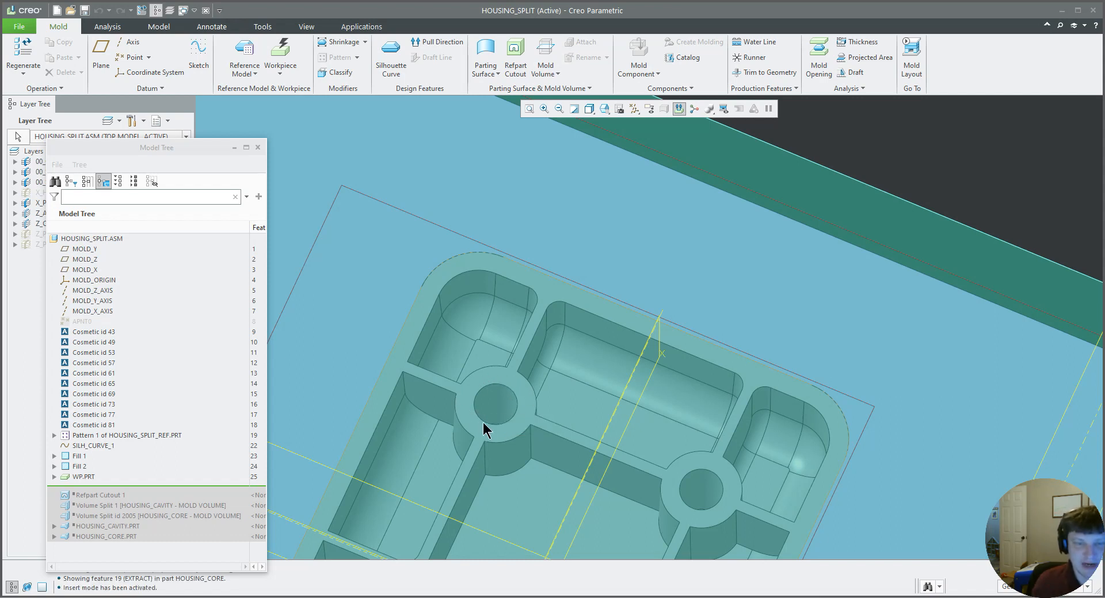
Save the mold assembly and examine the bosses with through holes on the first reference part
click(527, 403)
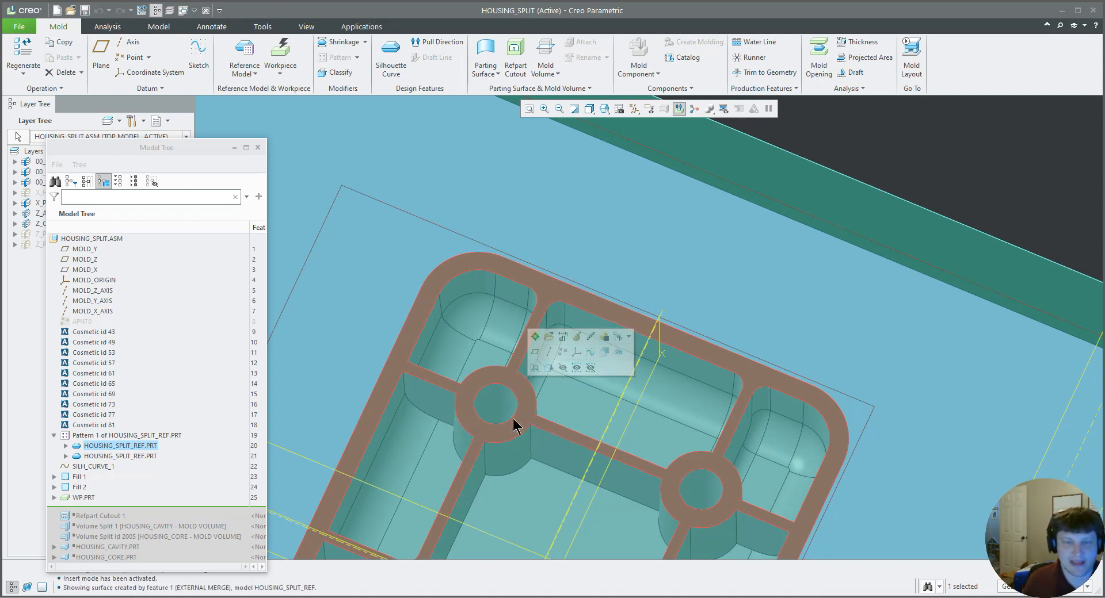
key(ctrl+s)
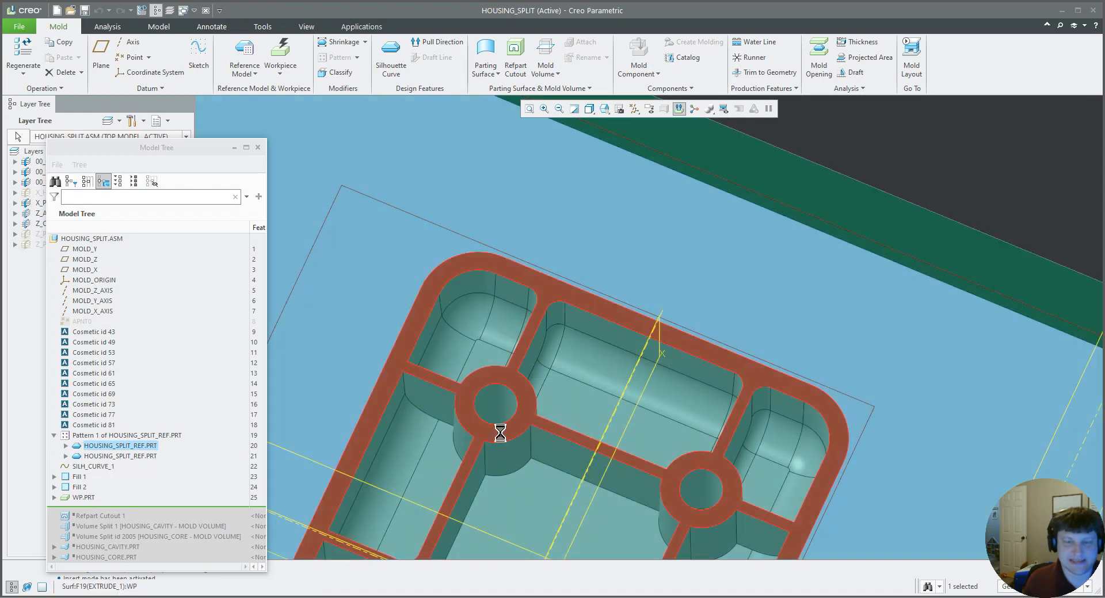
click(663, 387)
mouse_move(496, 426)
middle_down()
mouse_move(506, 428)
mouse_move(486, 397)
mouse_move(502, 414)
middle_up()
scroll(515, 470, up, 2)
click(696, 227)
scroll(502, 414, down, 3)
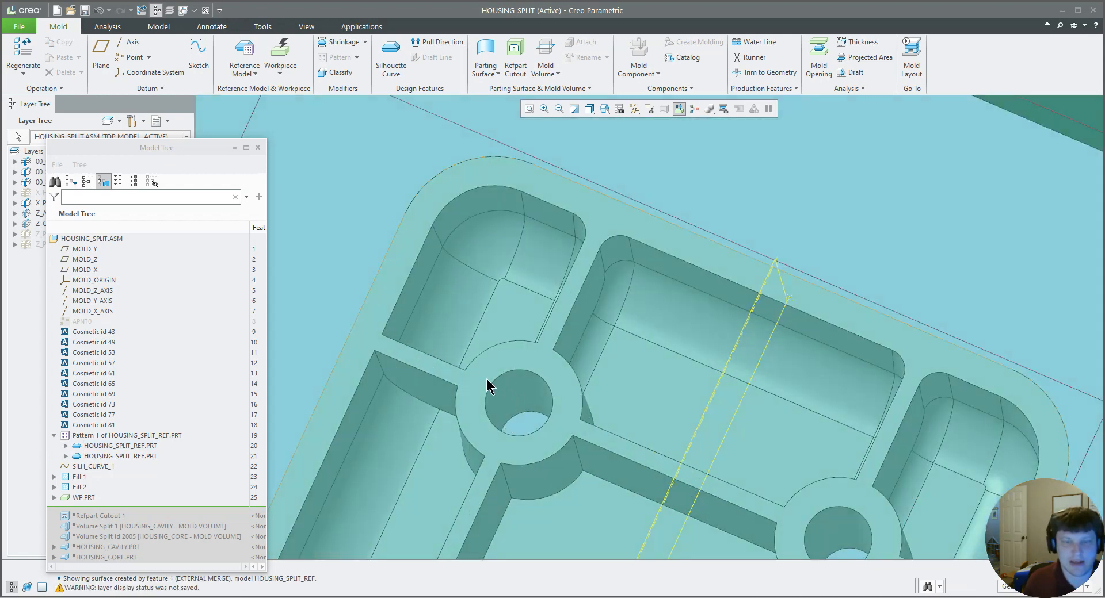
scroll(516, 458, up, 5)
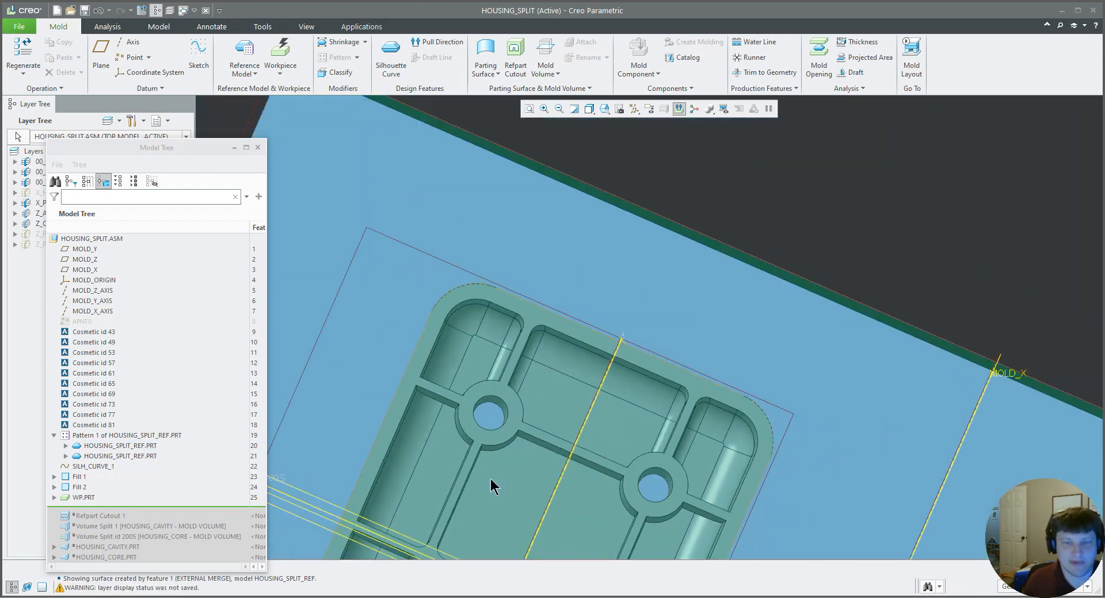
middle_drag(500, 460, 493, 456)
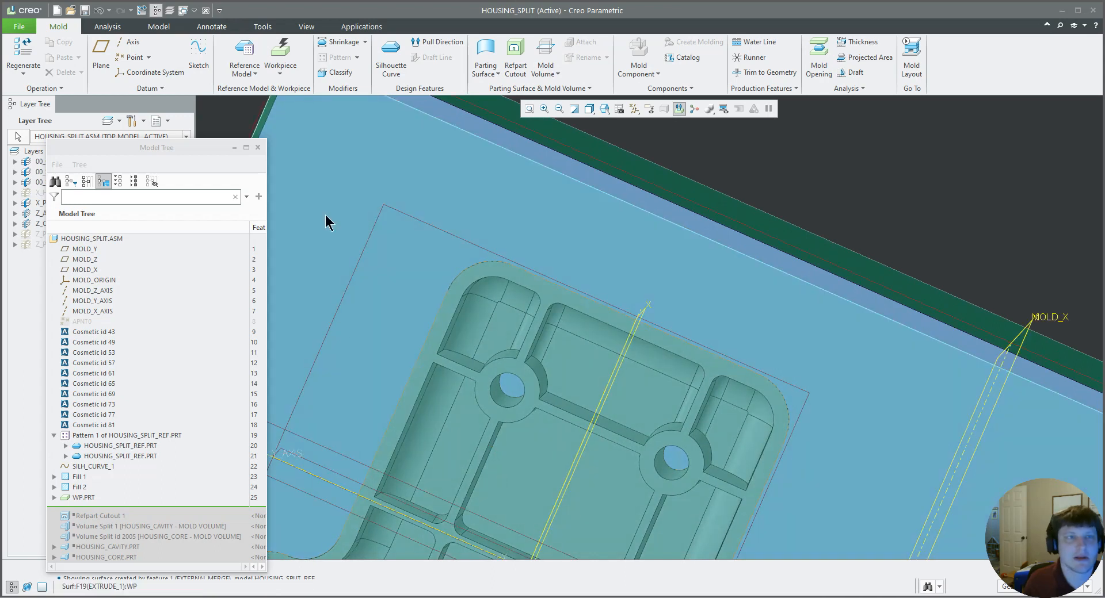
Start an assembly-level Extrude as a surface and open its sketch on the flat face of the workpiece over the reference part
click(124, 28)
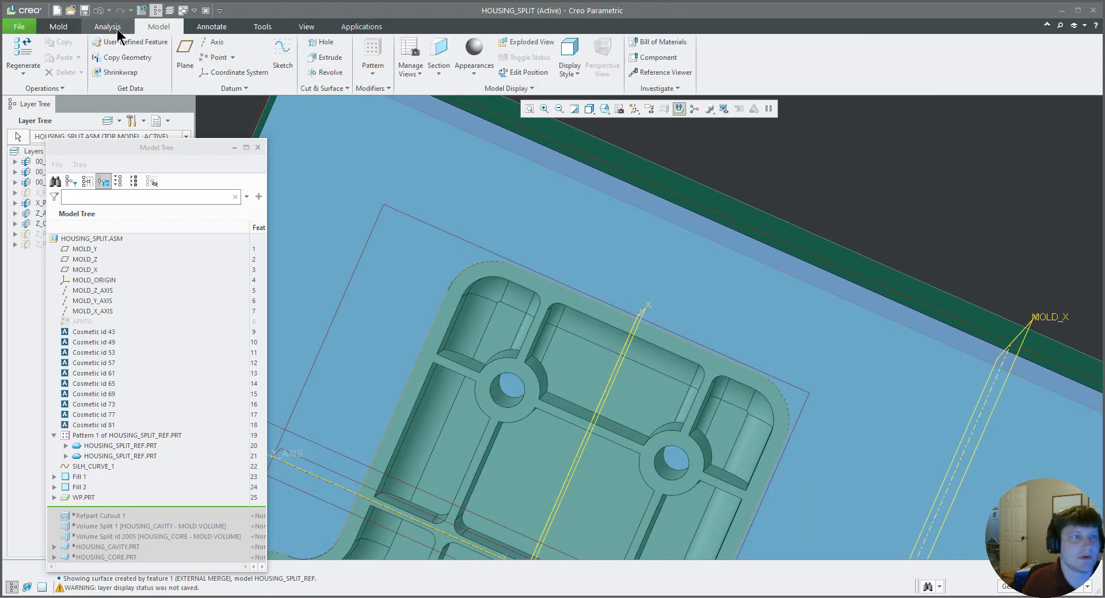
click(158, 28)
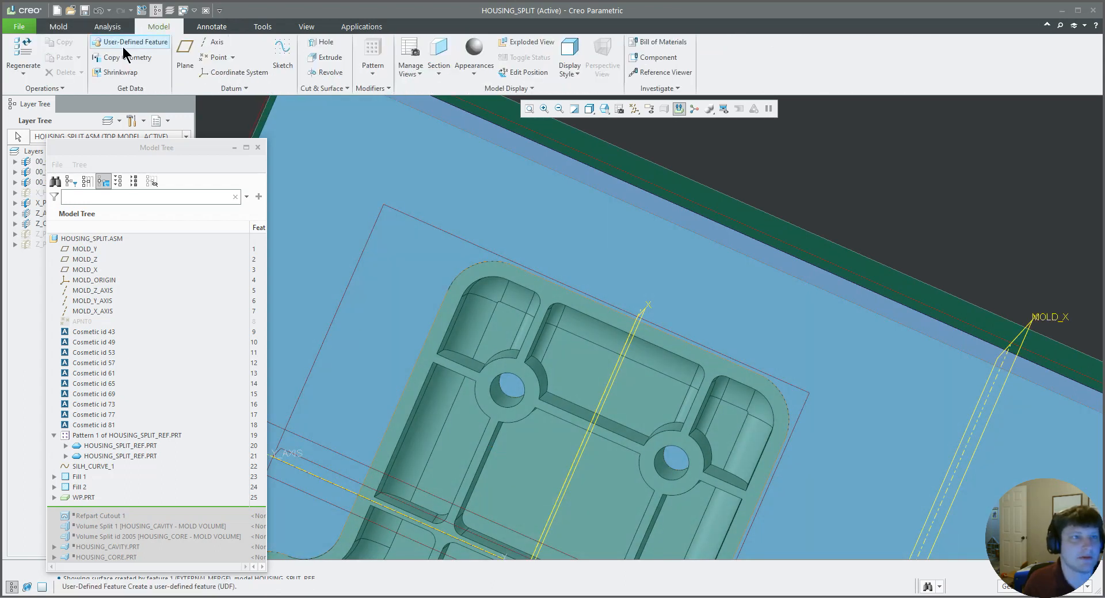
click(279, 53)
click(57, 72)
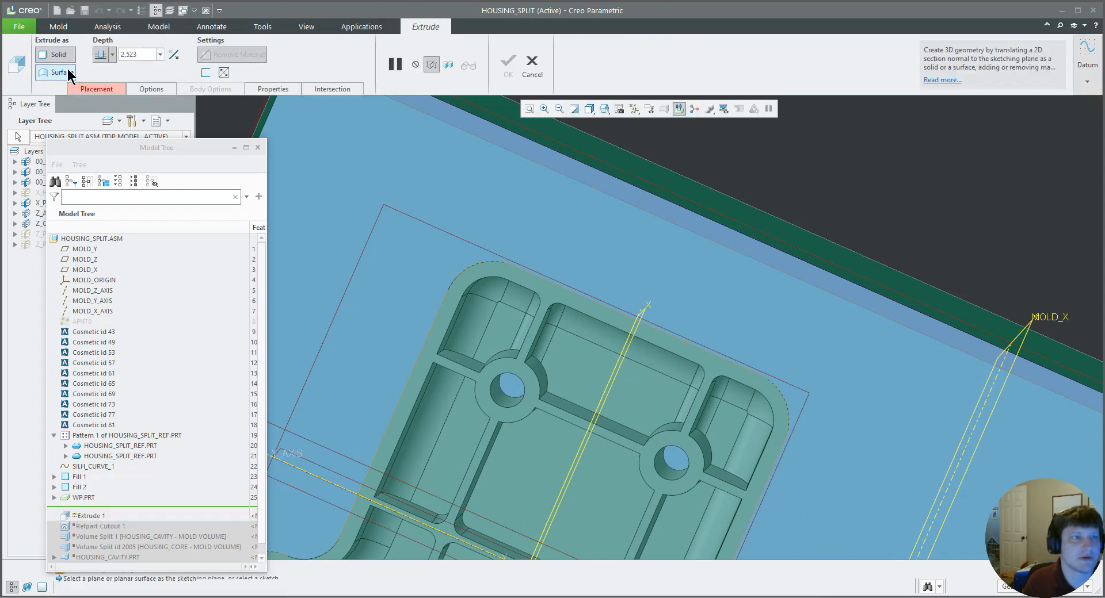
click(233, 54)
click(98, 90)
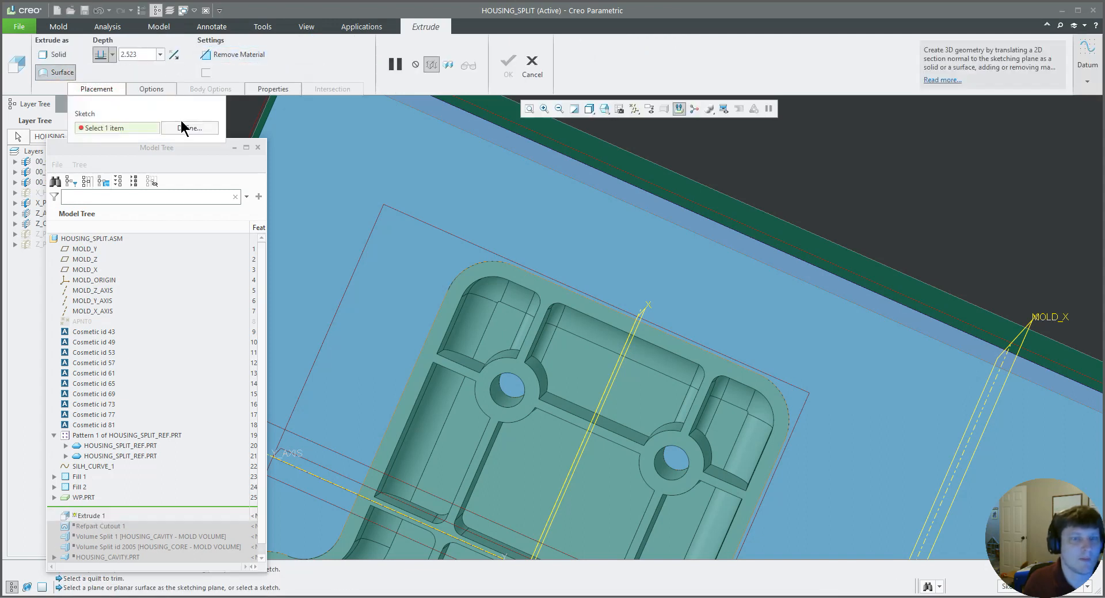
click(183, 124)
click(493, 313)
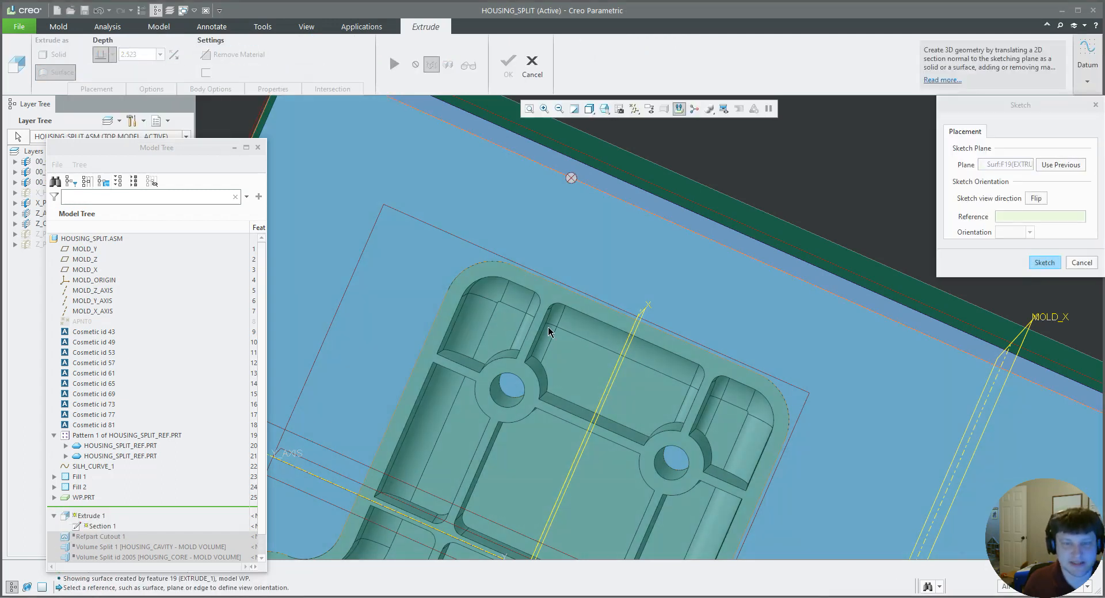
middle_click(547, 328)
Add the curved edges of the corner boss on the HOUSING_SPLIT_REF part as sketch references
click(38, 59)
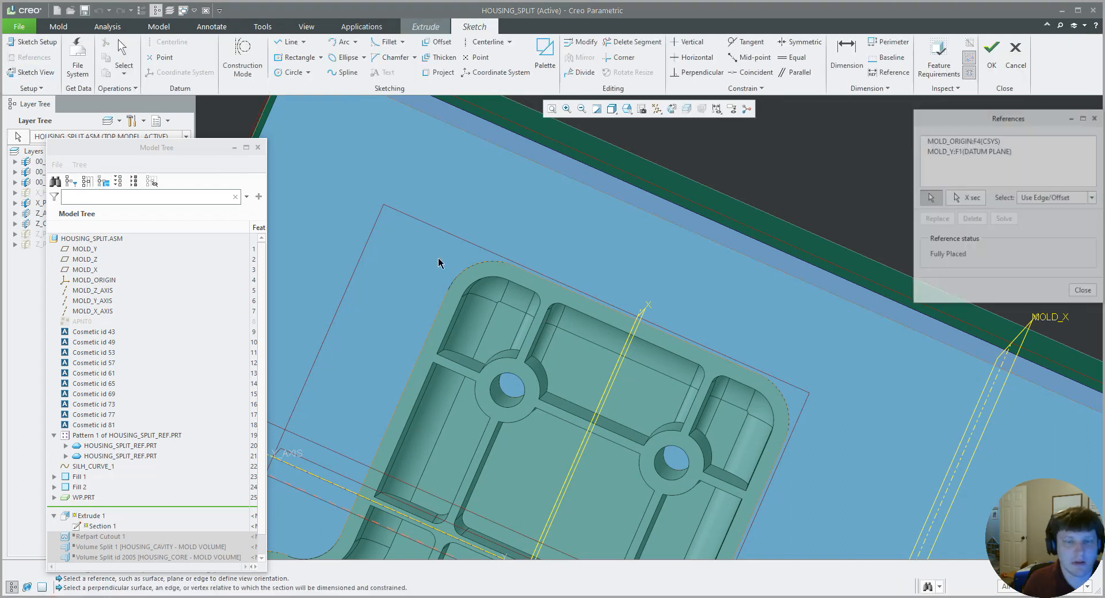
click(491, 388)
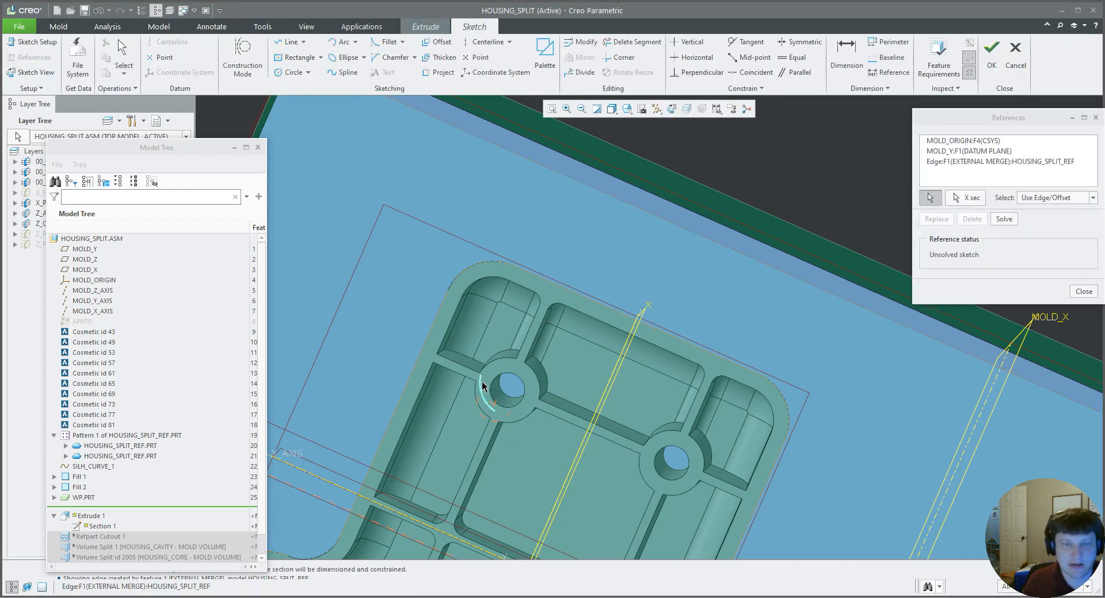
click(426, 340)
middle_click(390, 308)
Draw a circle of about 0.133 radius concentric with the referenced boss and convert it from construction to solid geometry
click(291, 72)
click(244, 58)
click(510, 414)
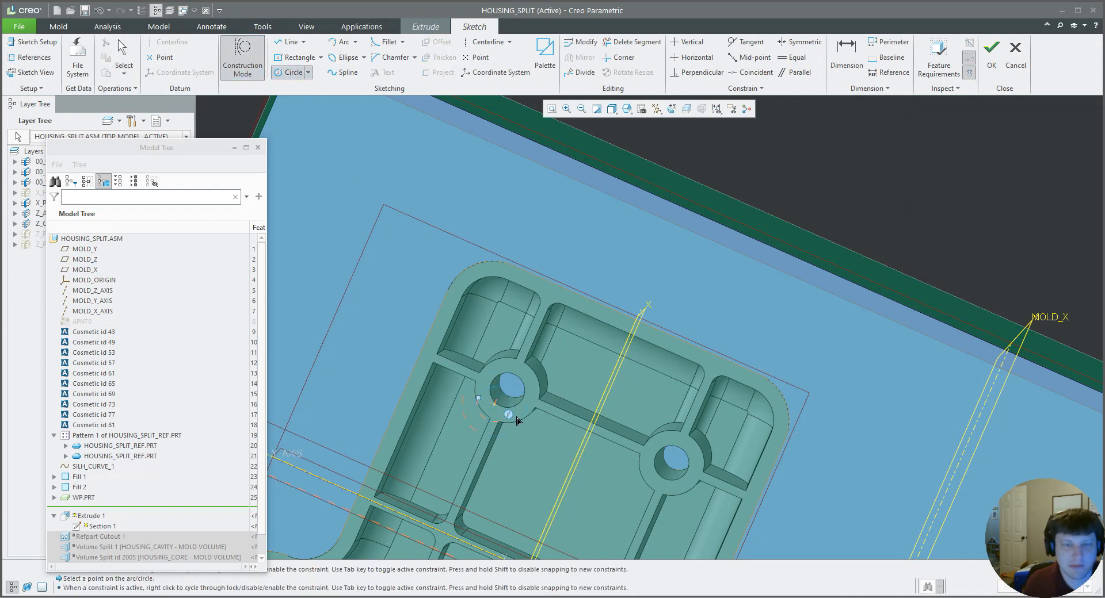
scroll(517, 419, down, 3)
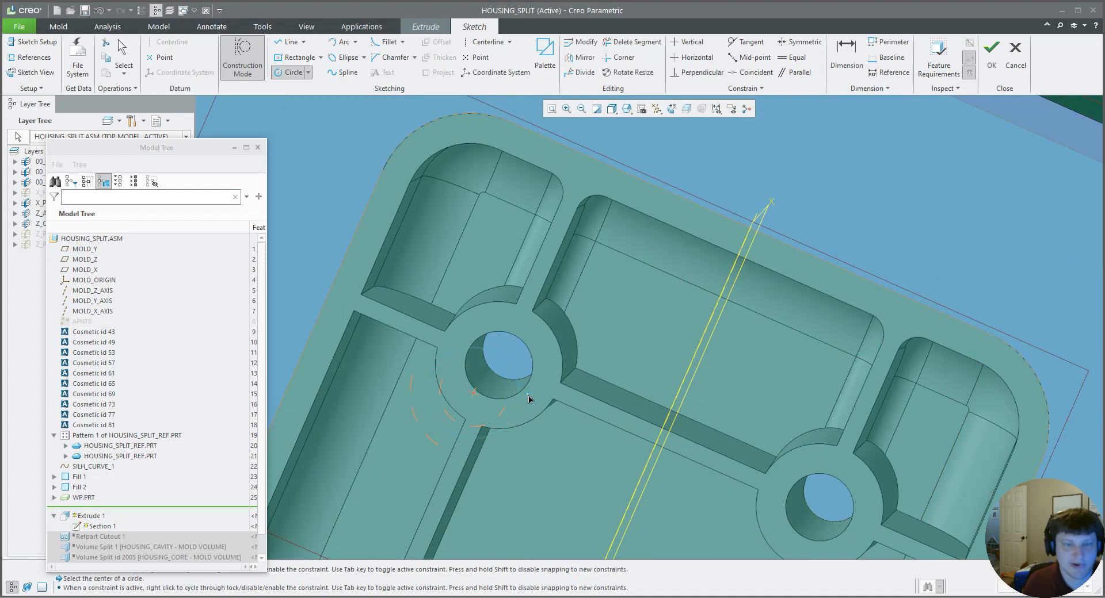
click(518, 387)
click(242, 65)
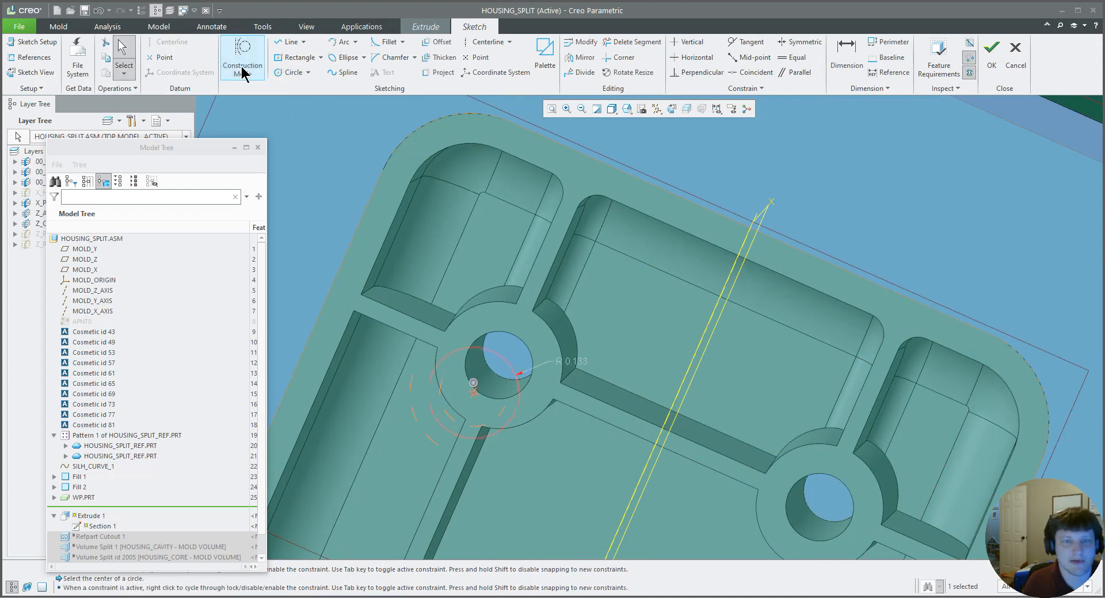
right_click(506, 372)
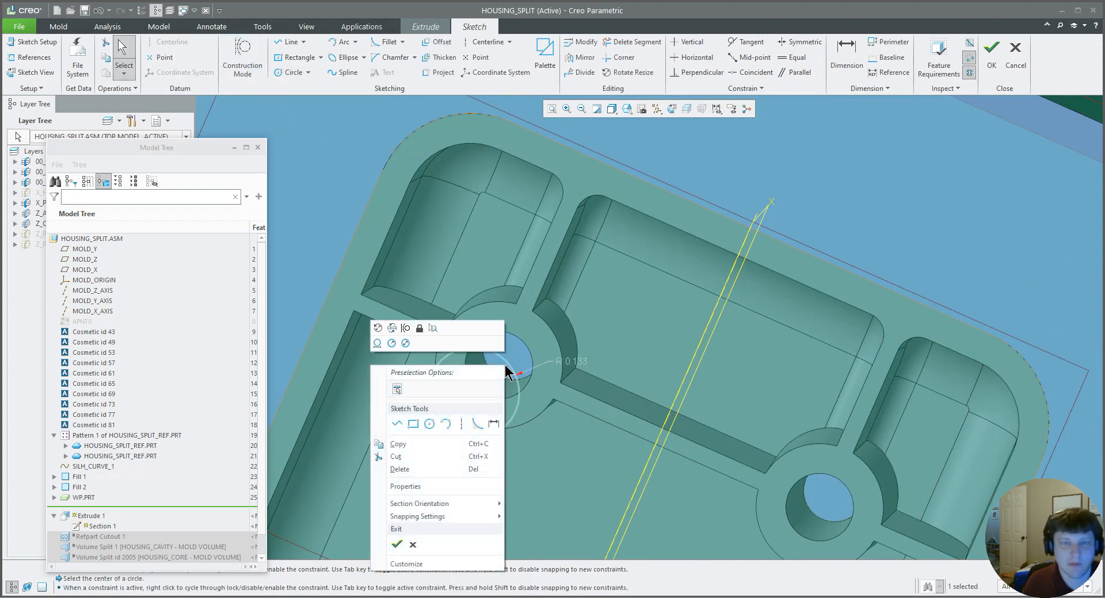
click(405, 328)
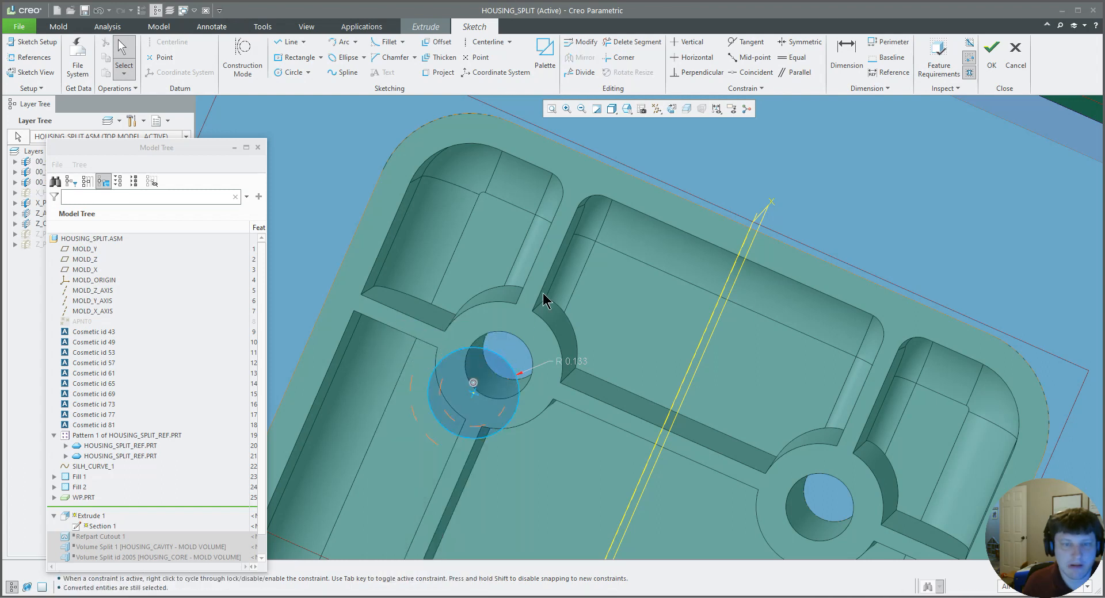
Dimension the circle's diameter at 0.25 and complete the sketch
click(854, 56)
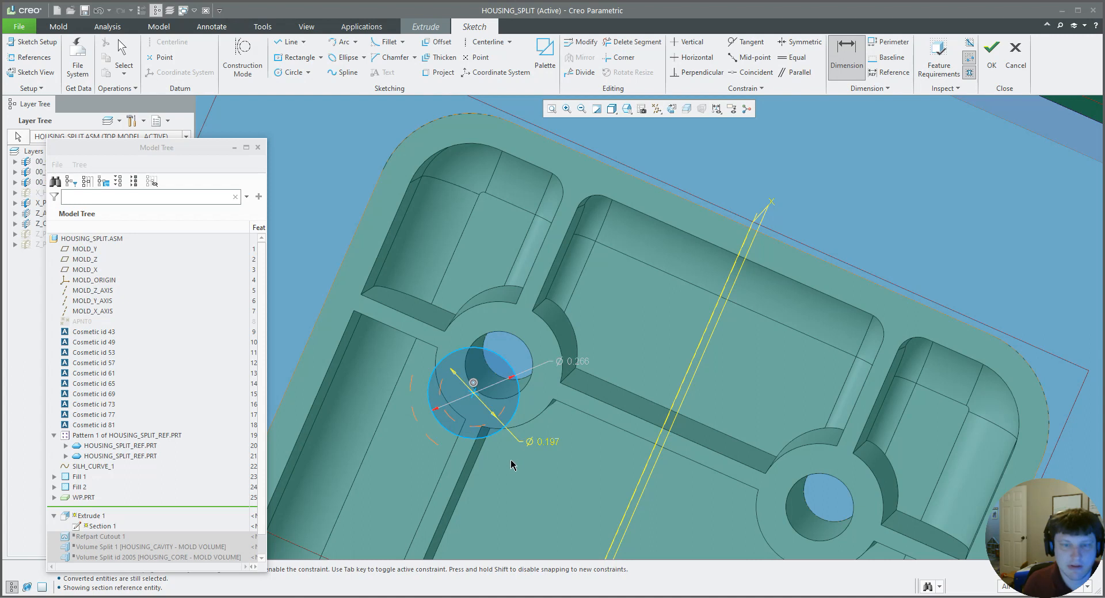
click(487, 442)
middle_click(525, 475)
text(.25)
key(Return)
mouse_move(520, 463)
middle_down()
mouse_move(509, 449)
mouse_move(519, 484)
middle_up()
double_click(538, 465)
middle_click(535, 482)
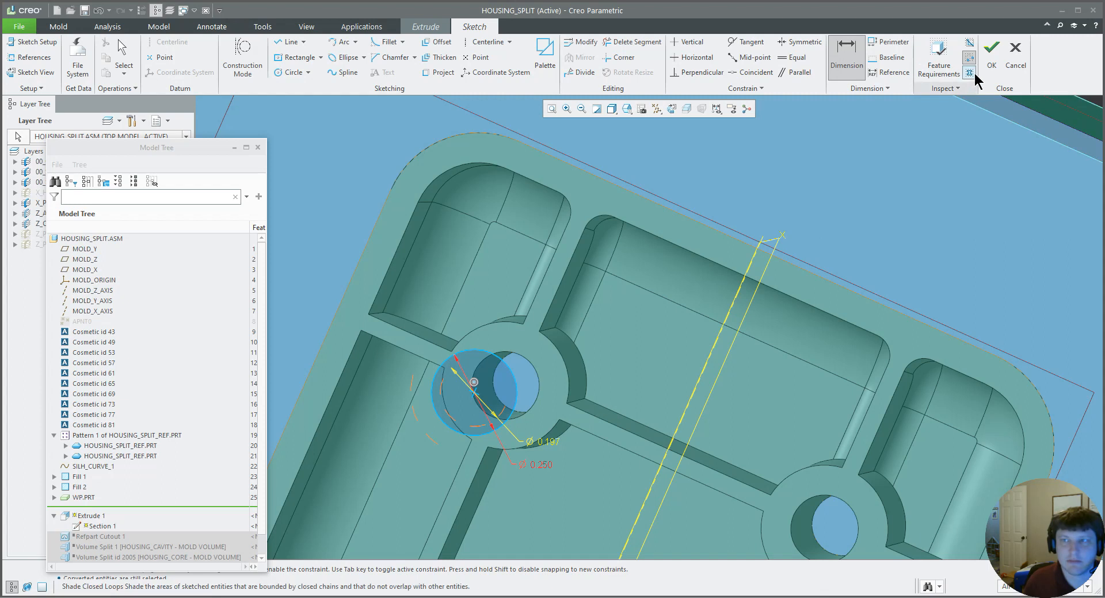
click(991, 55)
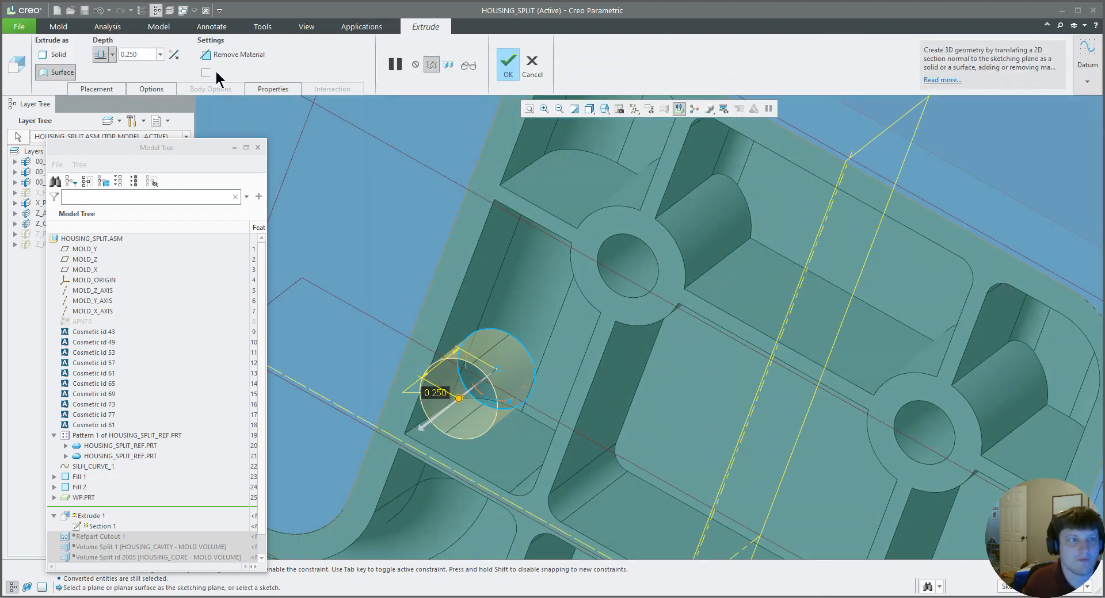
Extrude the circular surface up to the opposite outer face of the workpiece and complete the feature
click(112, 54)
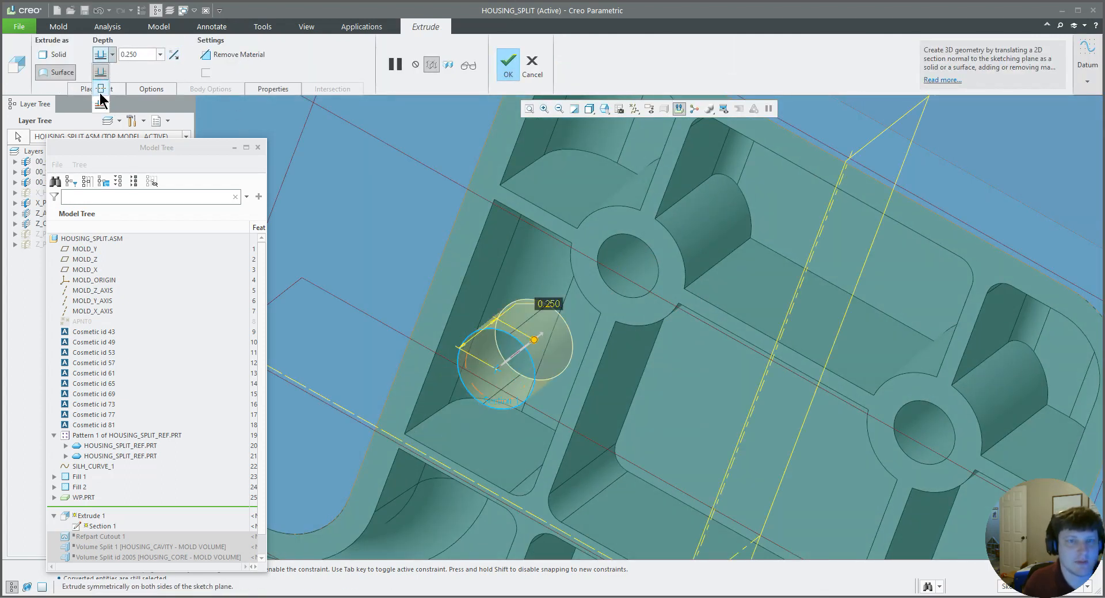
click(100, 84)
click(112, 54)
click(105, 103)
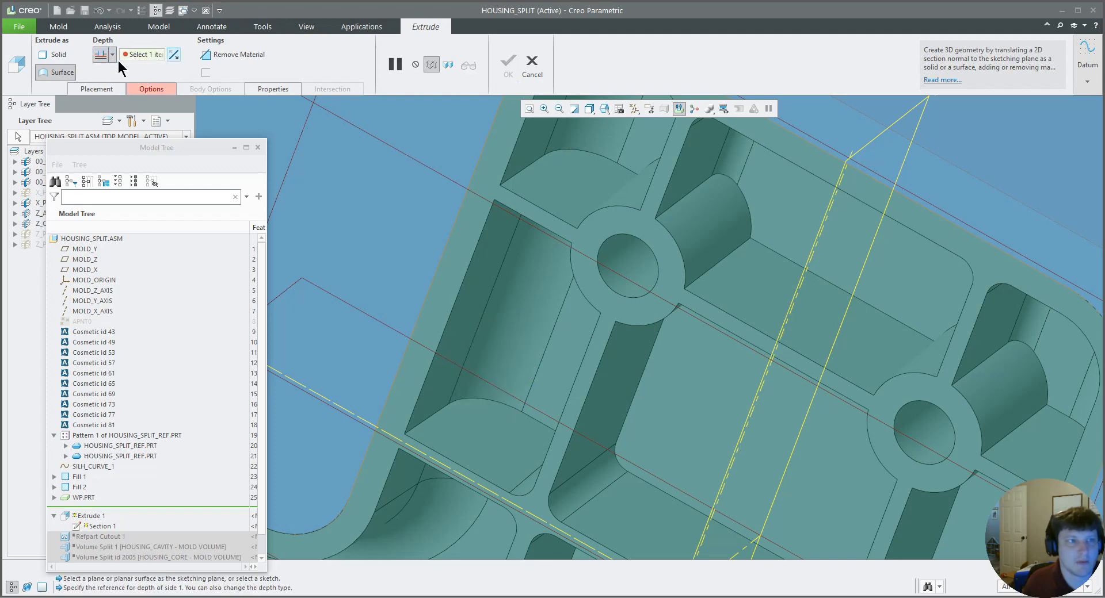
scroll(353, 248, down, 3)
scroll(354, 248, up, 5)
middle_drag(454, 291, 402, 328)
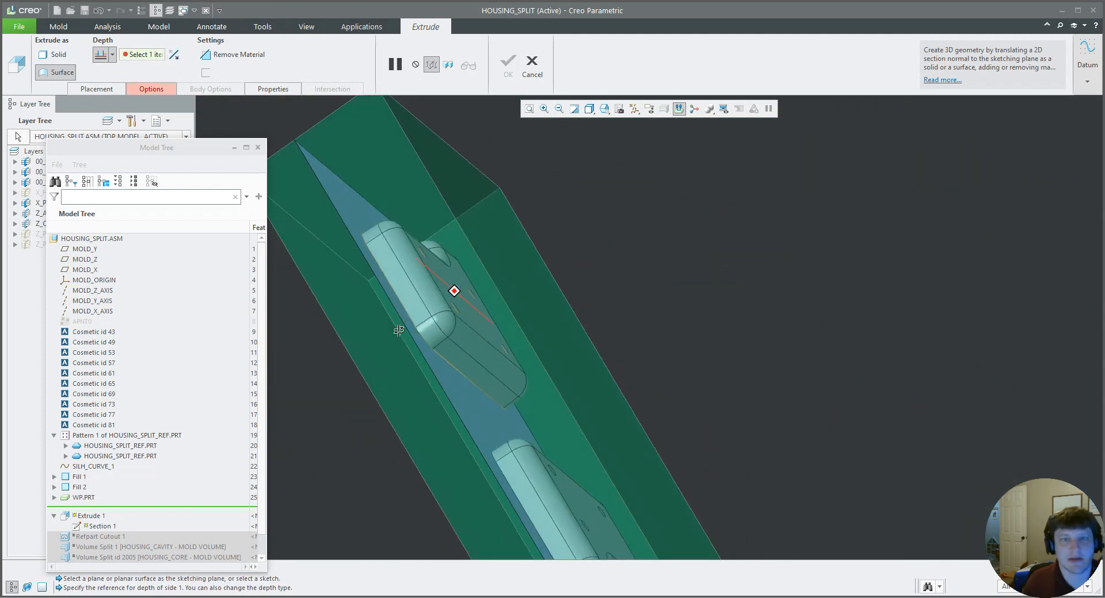
click(472, 246)
middle_drag(451, 264, 508, 244)
scroll(622, 256, up, 3)
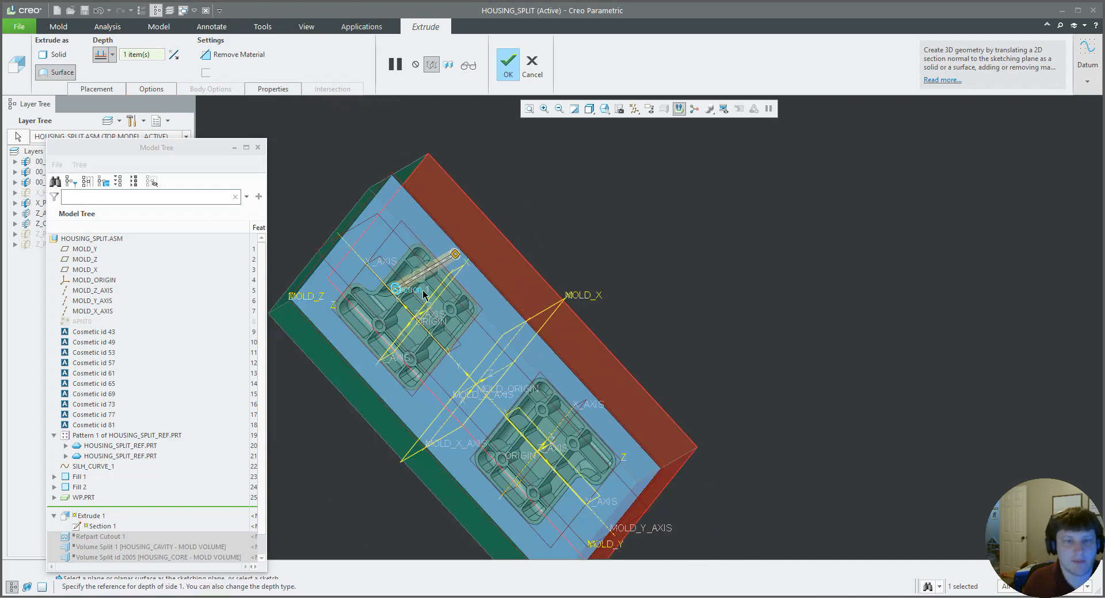
scroll(398, 285, down, 4)
click(508, 63)
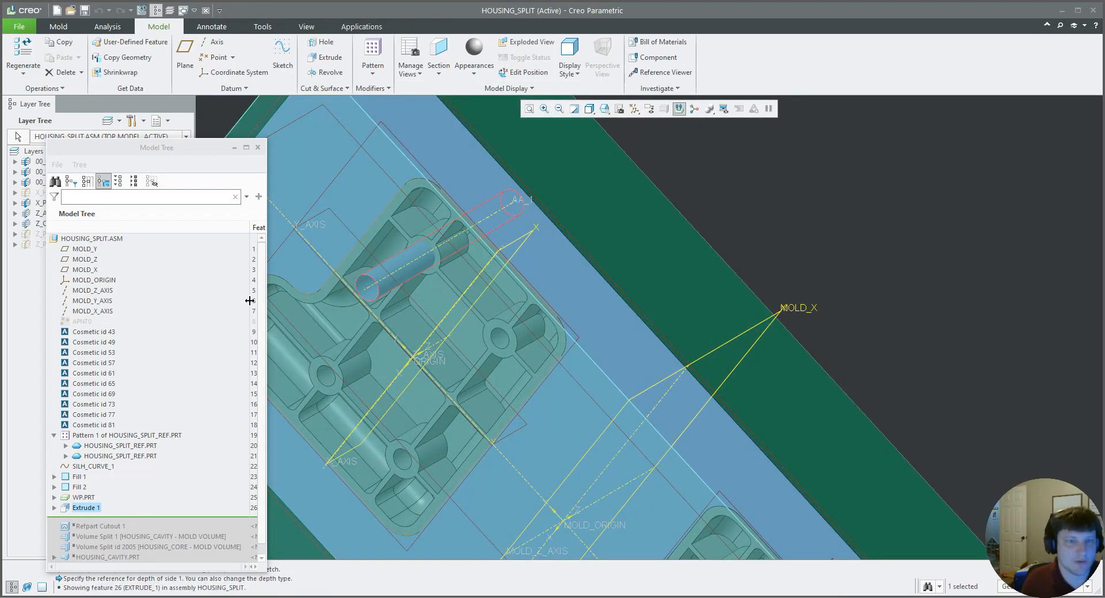
Move the insertion point below the HOUSING_CORE volume split and set up splitting HOUSING_CORE with the extruded cylindrical surface
scroll(196, 420, down, 1)
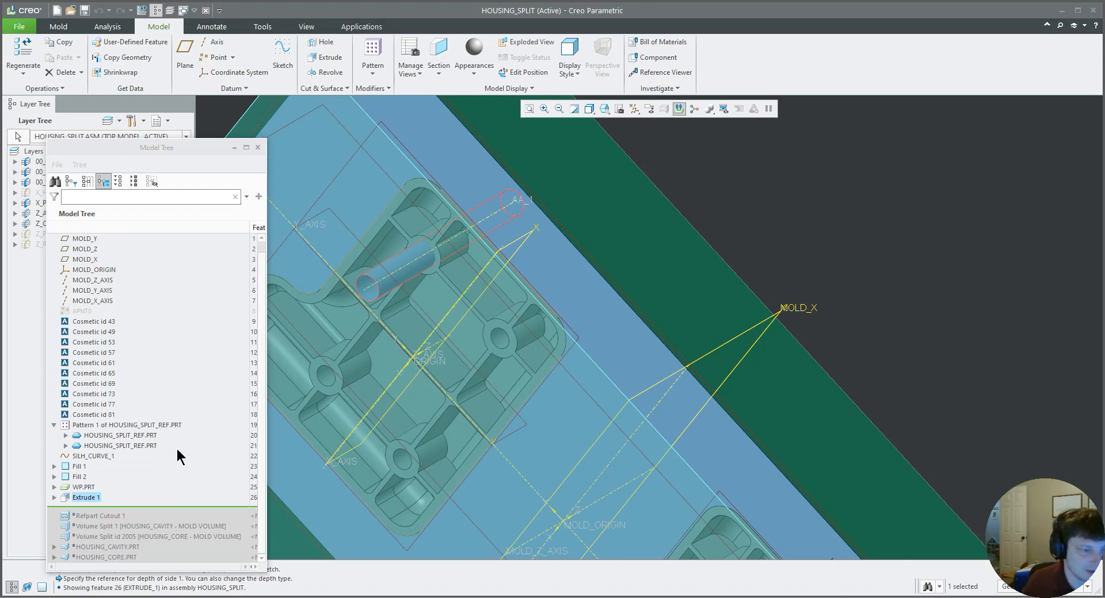
drag(145, 521, 141, 538)
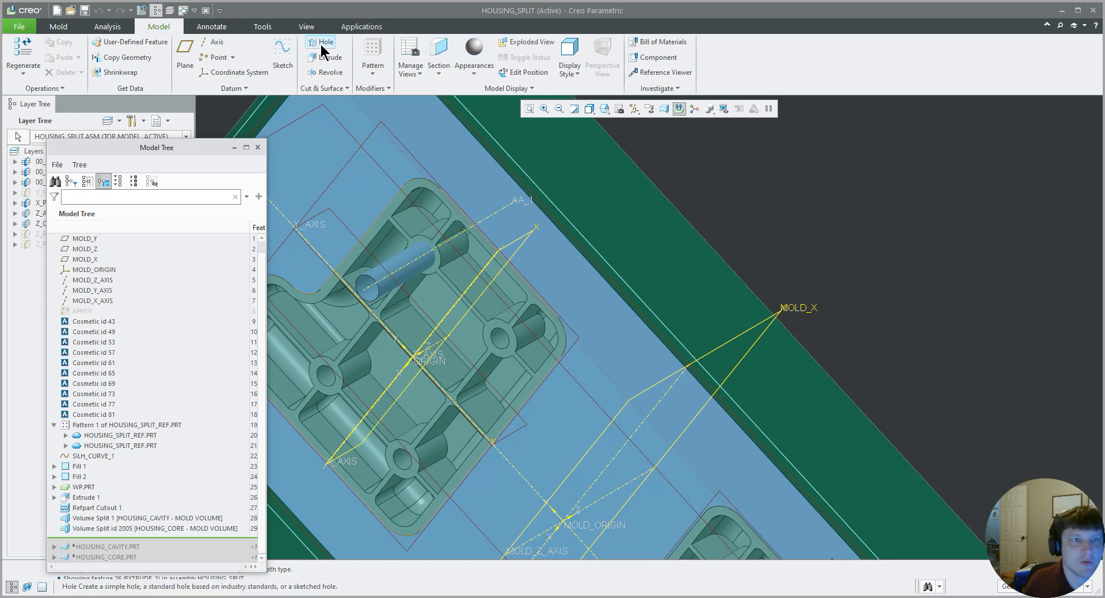
click(53, 28)
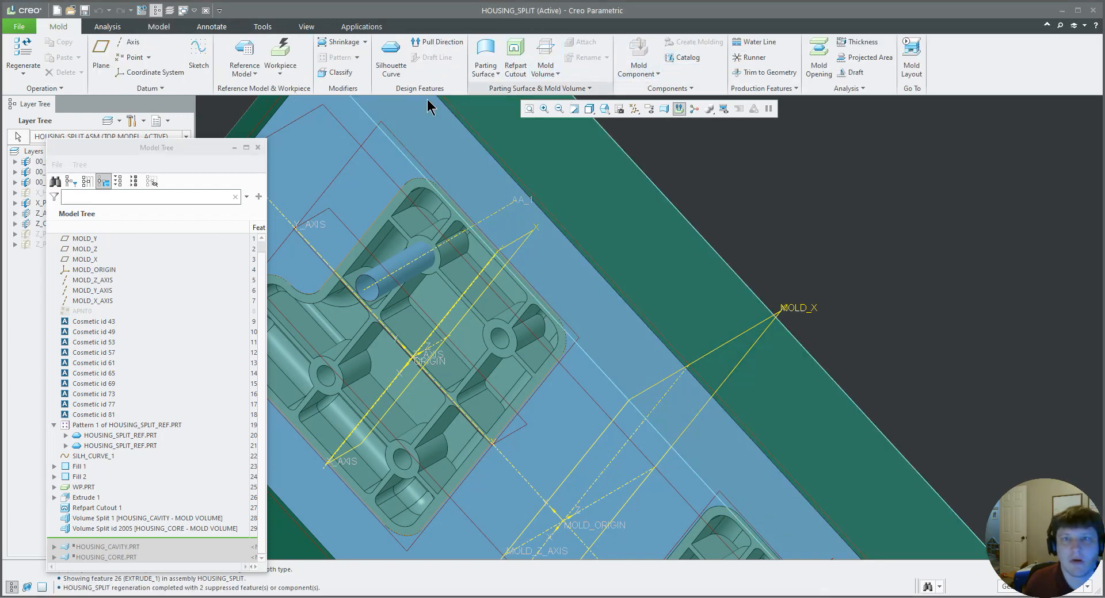
click(547, 50)
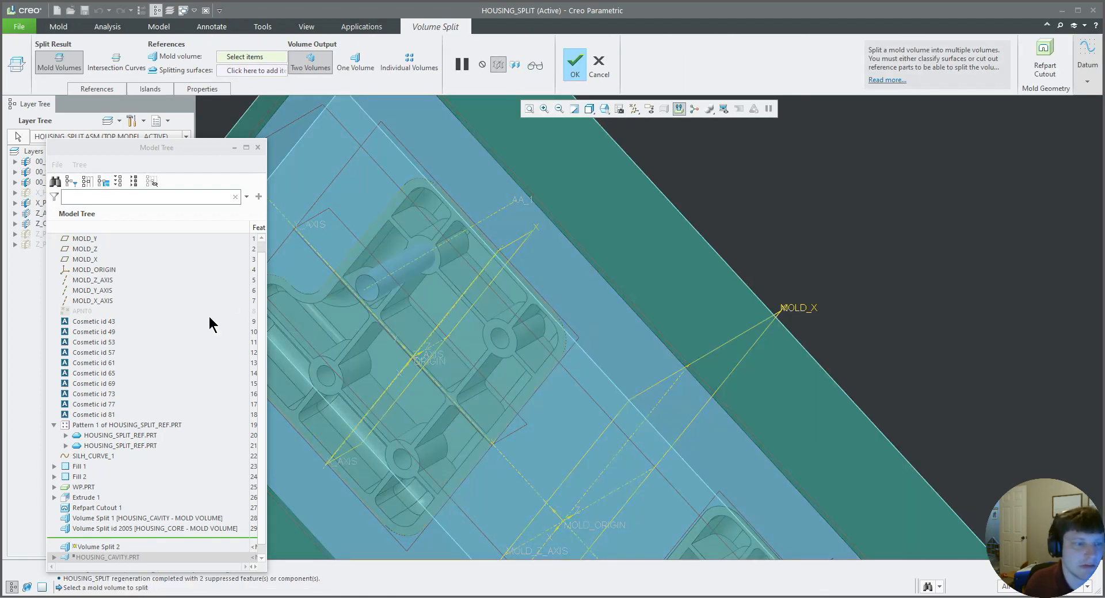
click(103, 528)
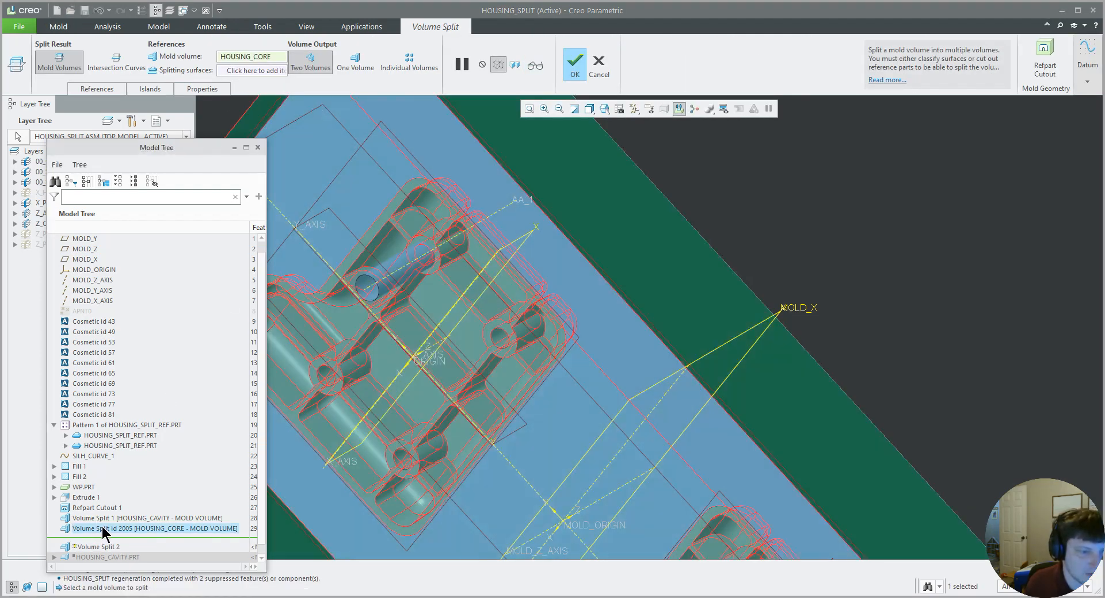
click(279, 69)
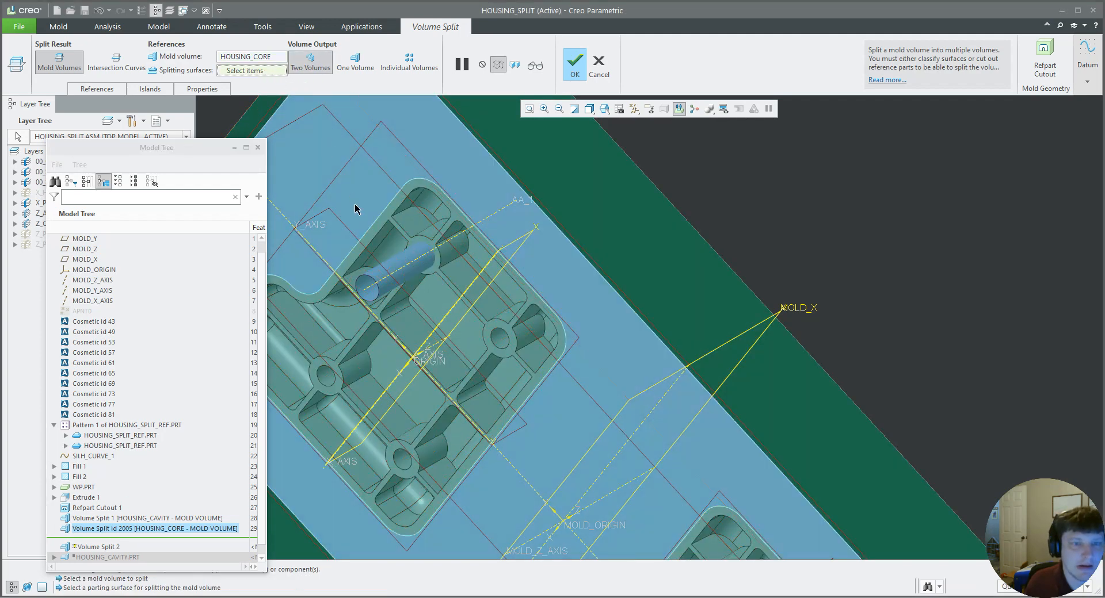
click(387, 281)
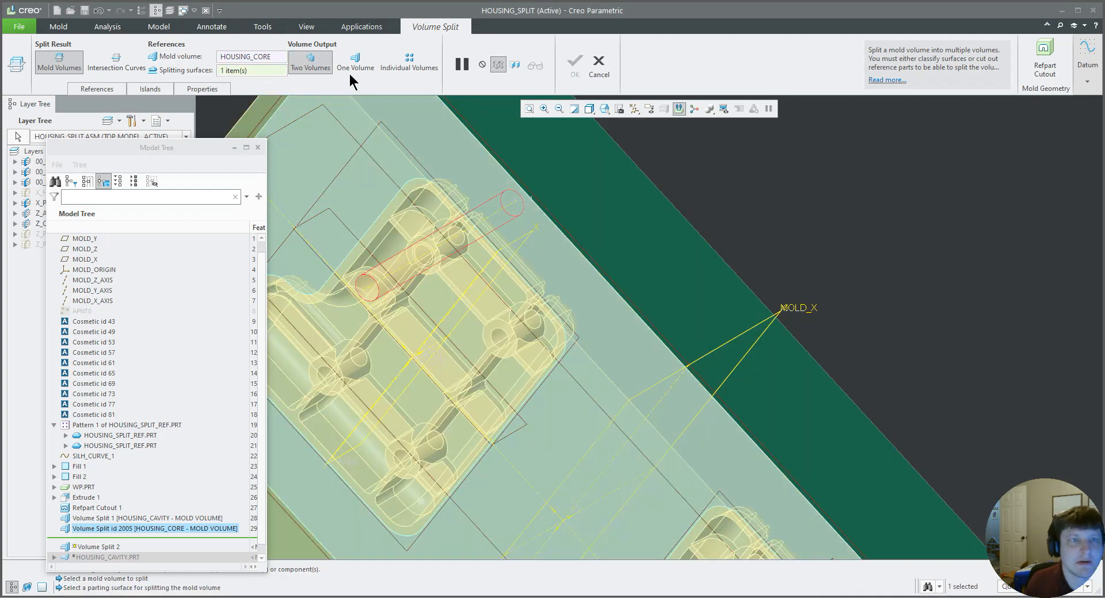
Output one volume from the split, keeping only ISLANDS_2, name it housing_core_pin, and complete the feature
click(349, 71)
click(151, 90)
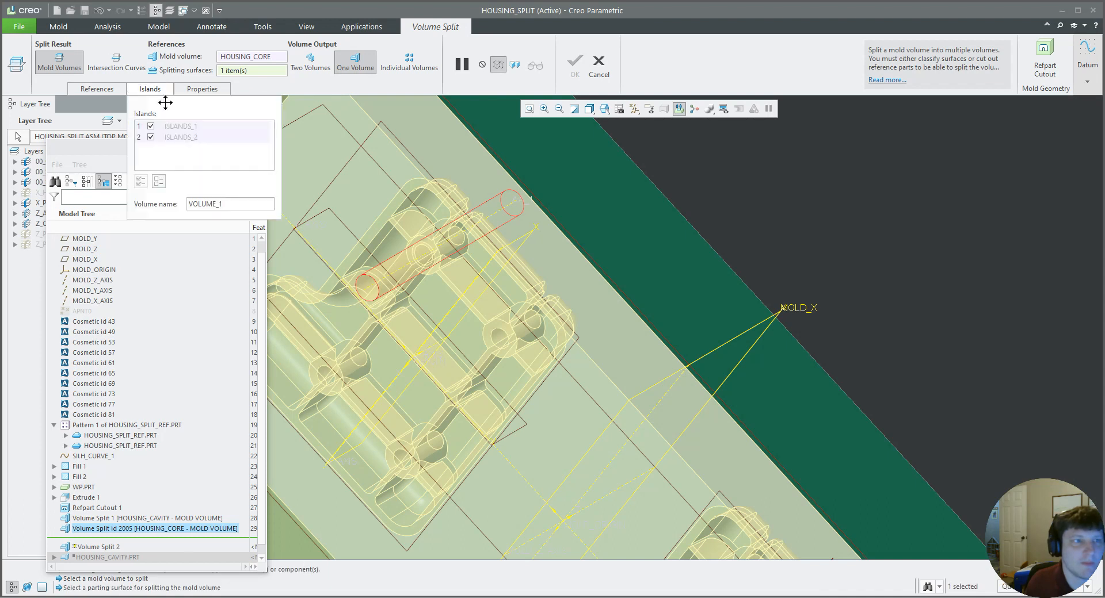
click(151, 126)
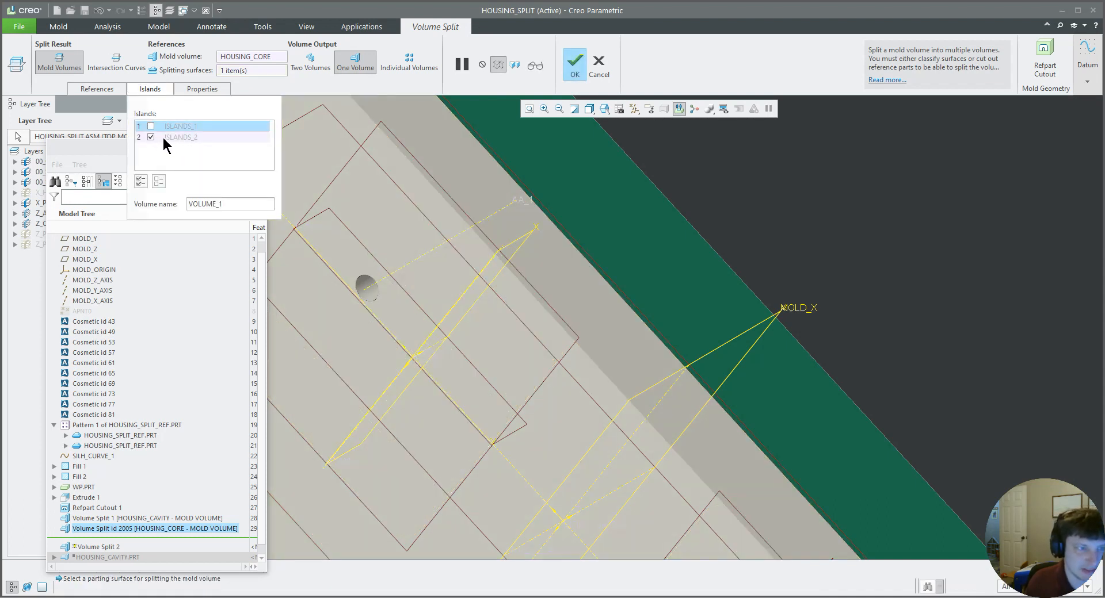
click(151, 137)
double_click(209, 204)
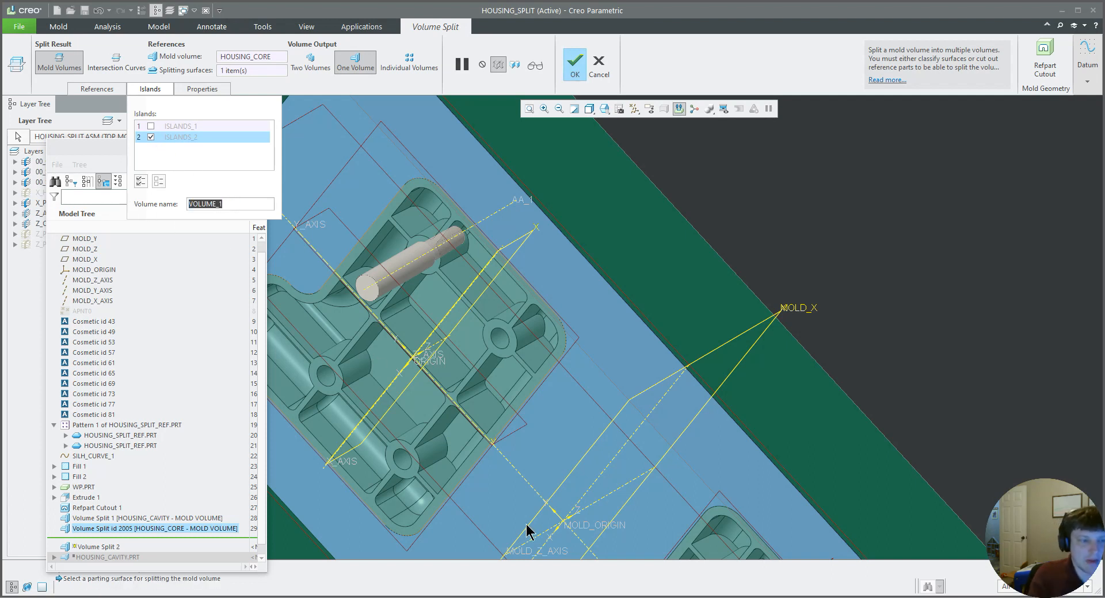
text(housing_core_pin)
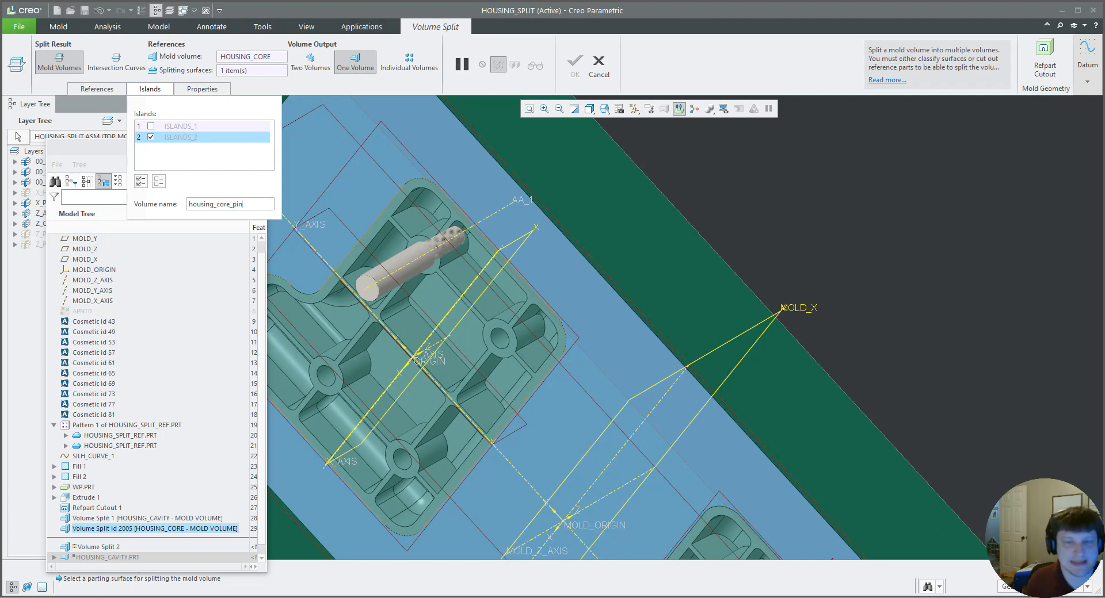
middle_click(405, 474)
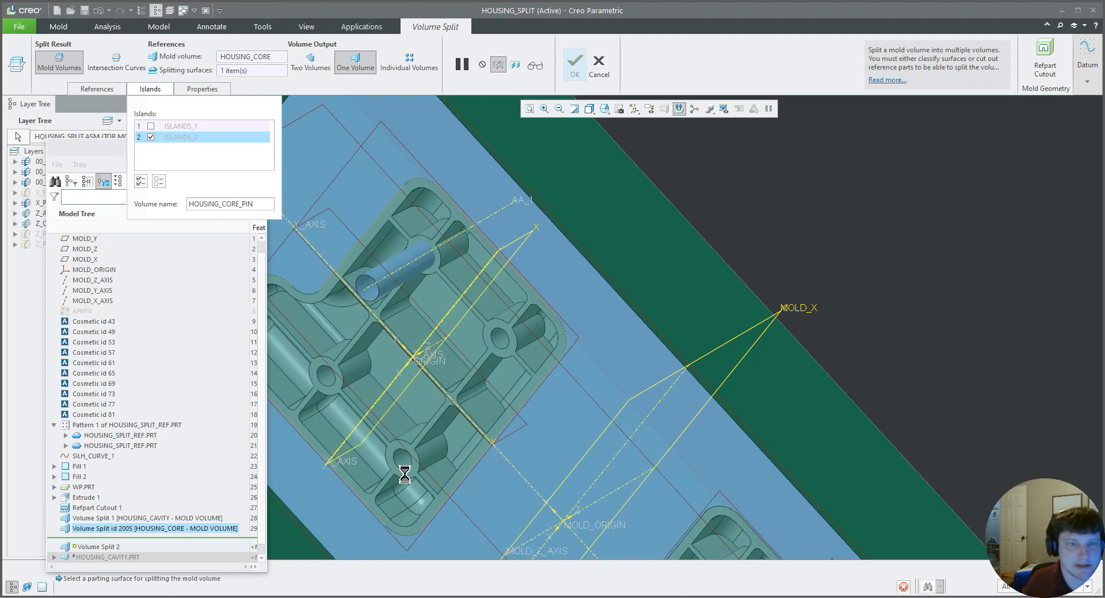
scroll(454, 481, down, 3)
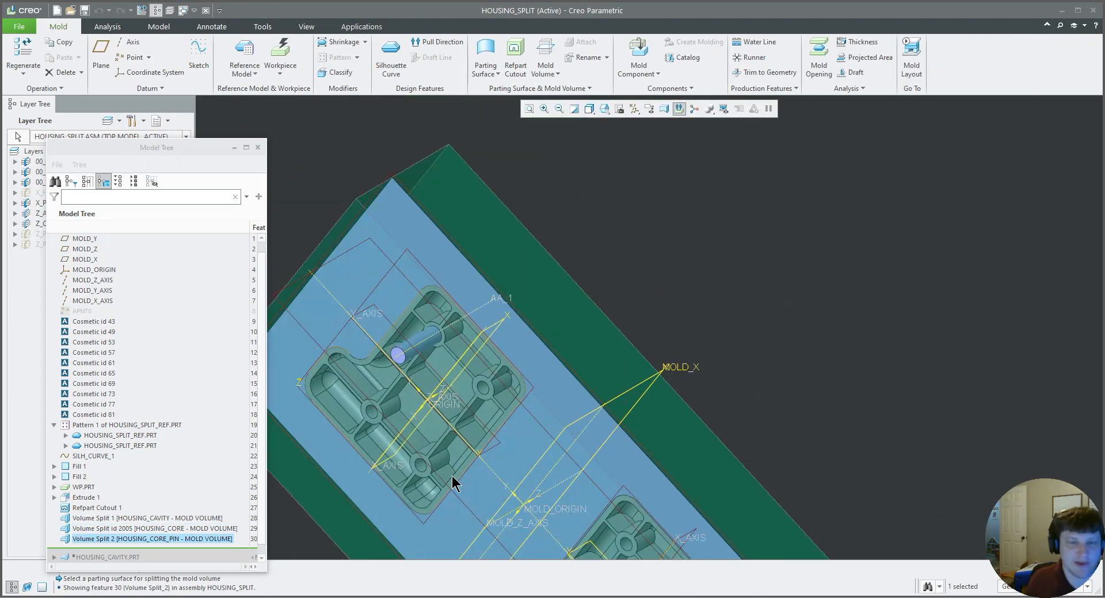
scroll(469, 447, down, 3)
mouse_move(469, 453)
middle_down()
mouse_move(487, 439)
mouse_move(456, 461)
mouse_move(469, 434)
middle_up()
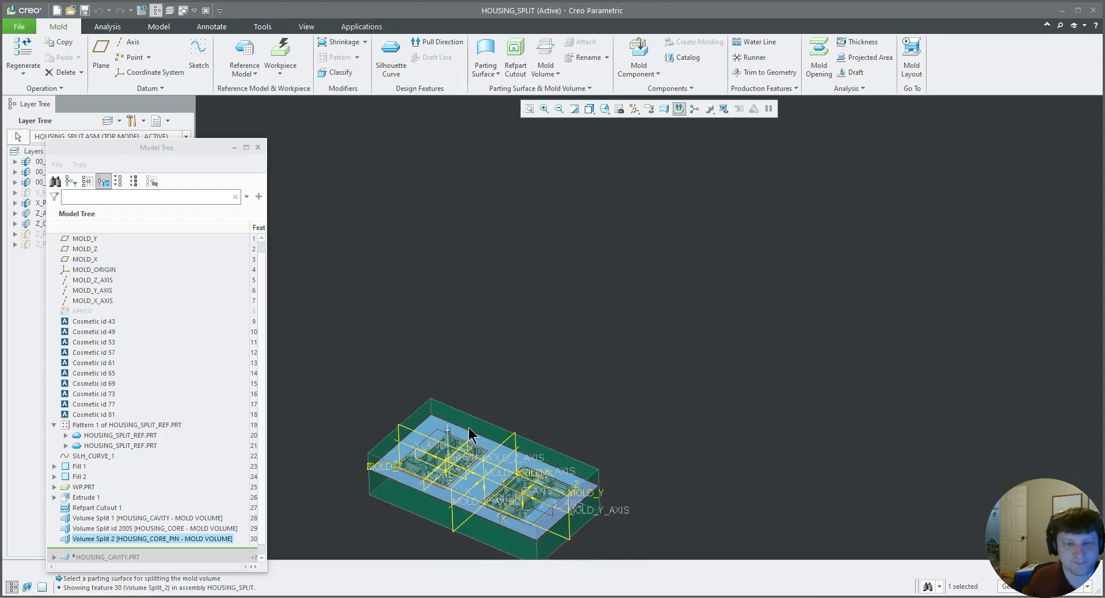
scroll(460, 511, up, 3)
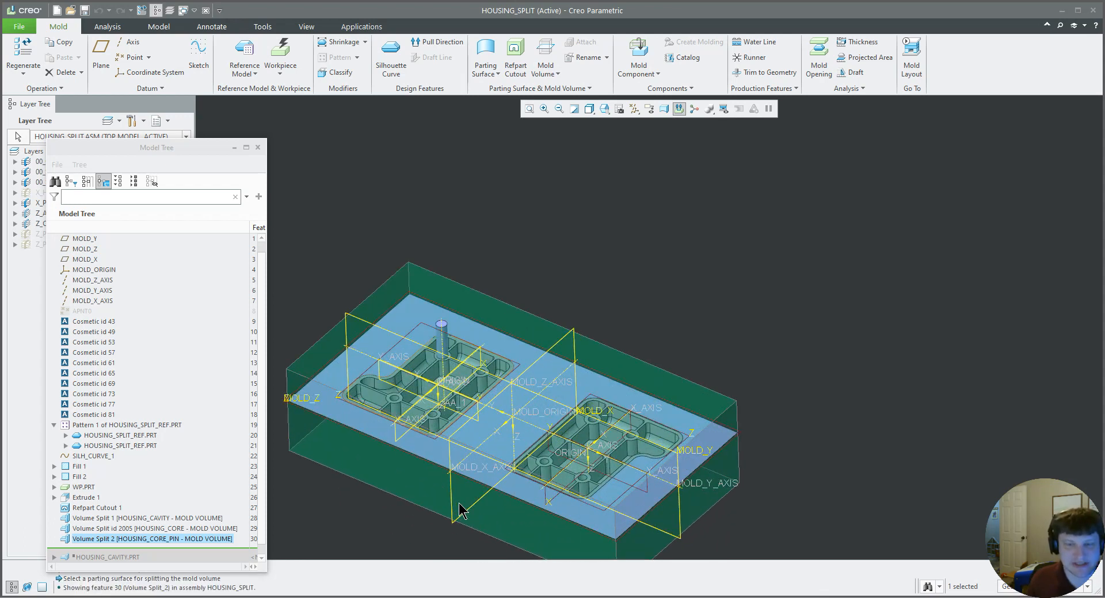
middle_drag(461, 510, 461, 500)
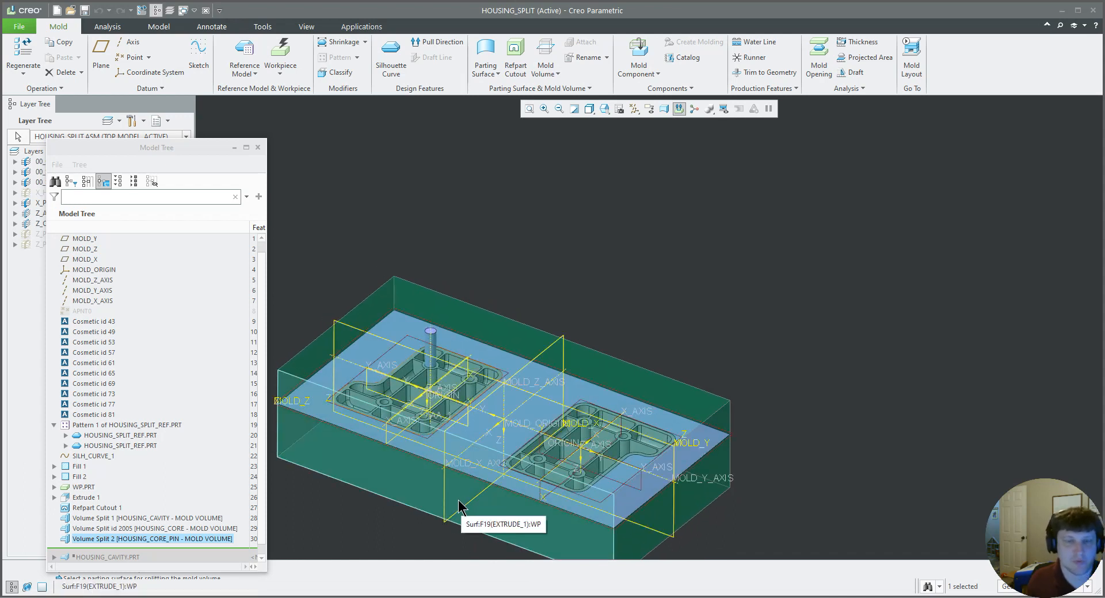